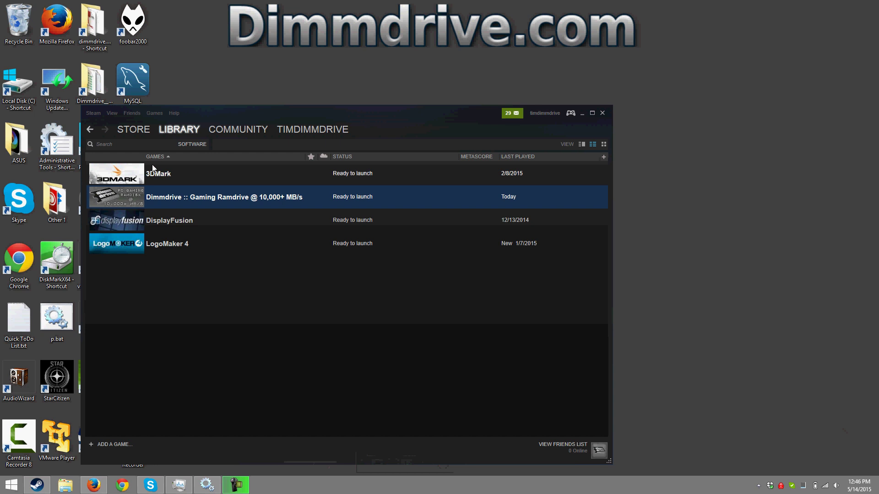
# - Launch Dimmdrive from the Steam library and drag the StarCitizen shortcut into its Apps list
pyautogui.rightClick(180, 202)
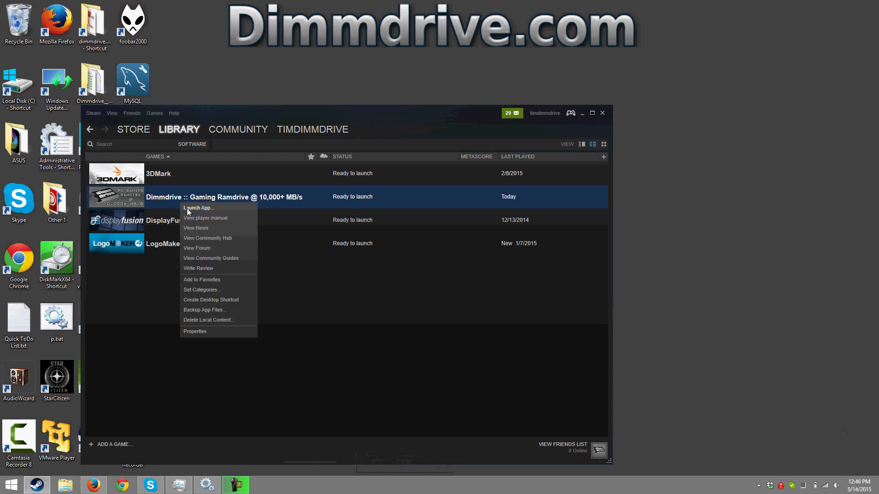
pyautogui.click(189, 209)
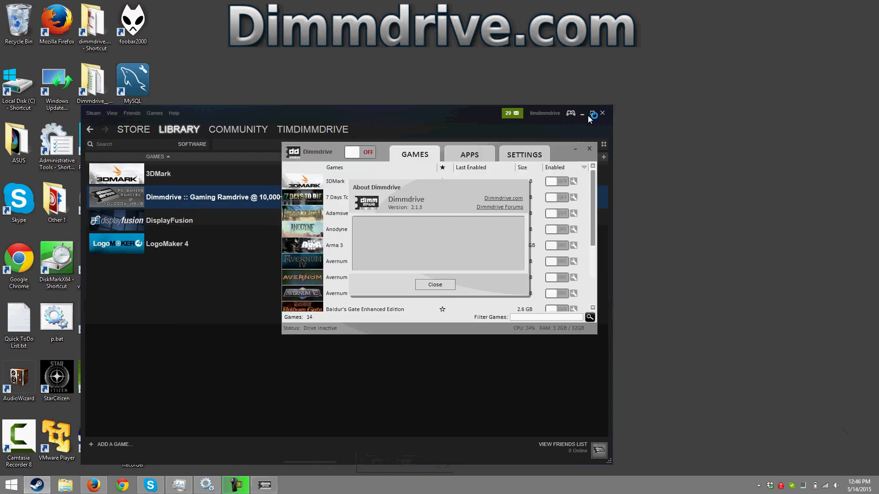
pyautogui.click(435, 285)
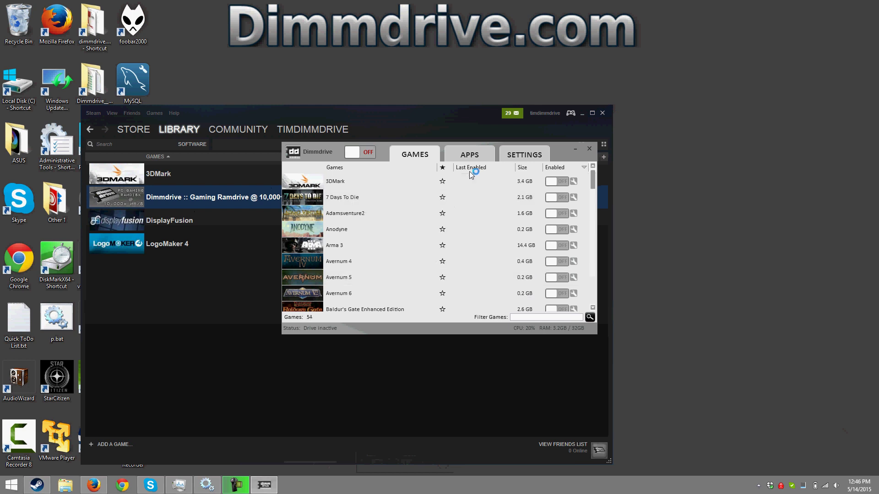
pyautogui.click(470, 156)
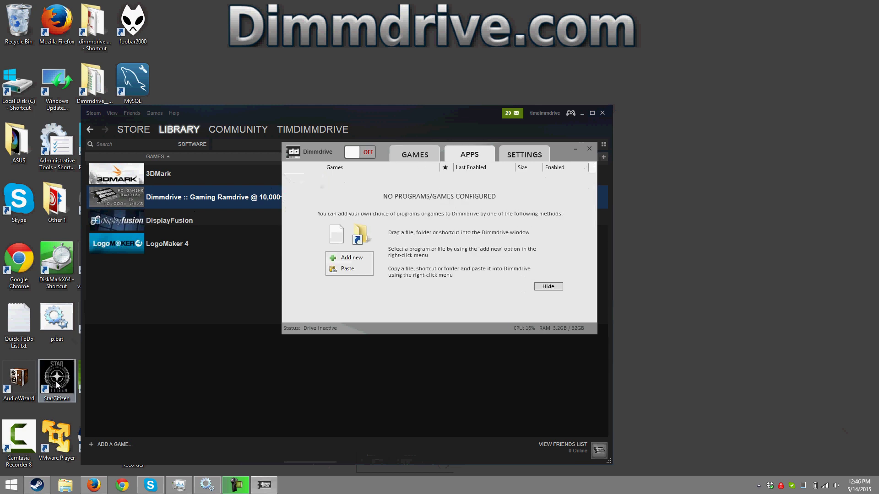
pyautogui.moveTo(419, 222); pyautogui.dragTo(418, 222)
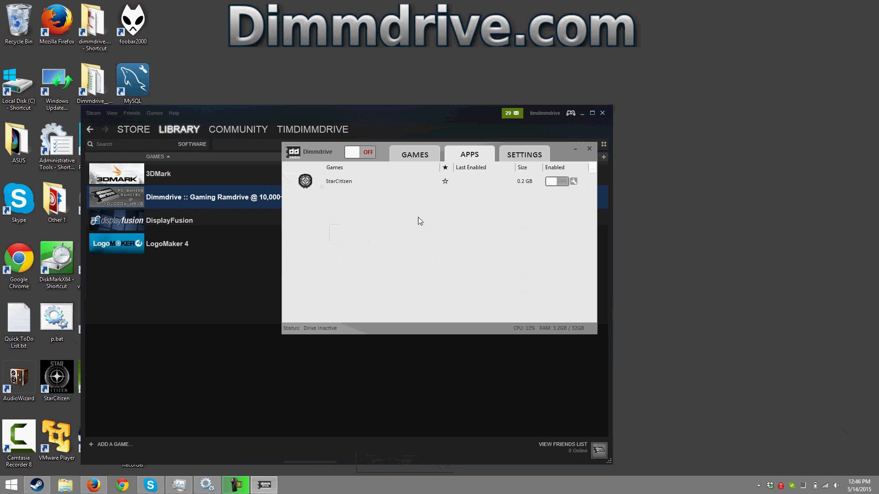
# - Open the StarCitizen install folder on DATA (E:) from the desktop shortcut's file location
pyautogui.rightClick(65, 376)
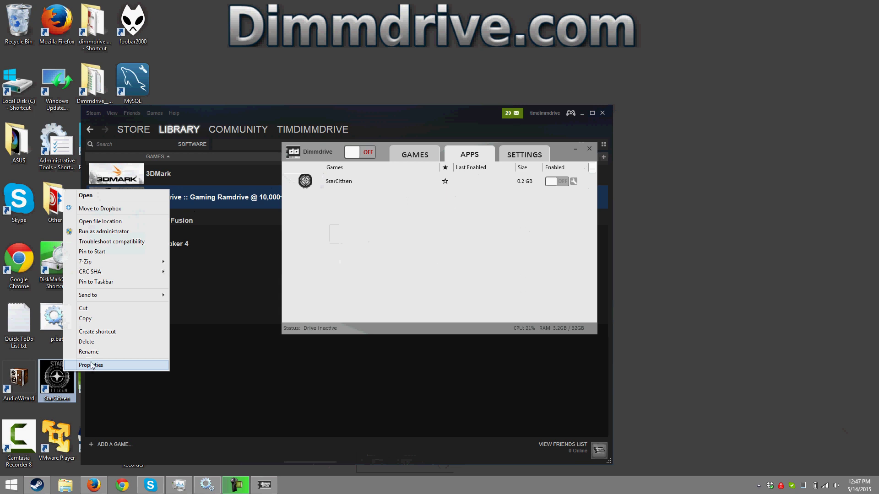
pyautogui.click(113, 222)
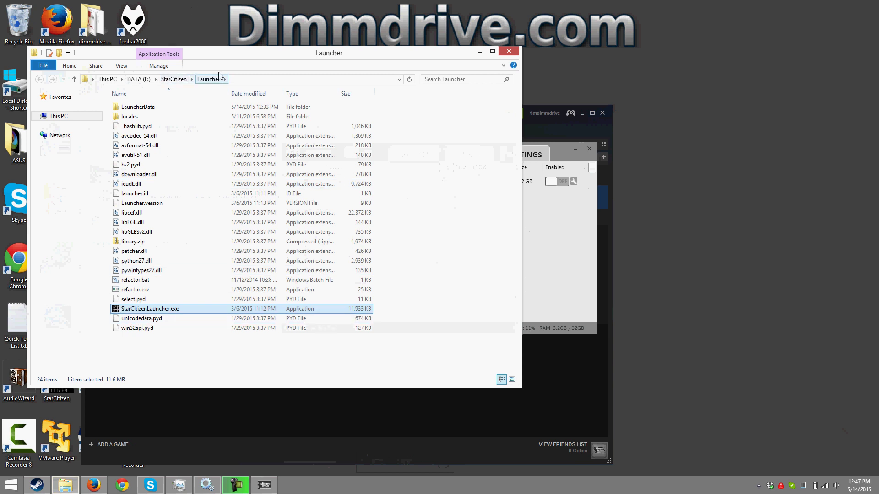
pyautogui.click(172, 80)
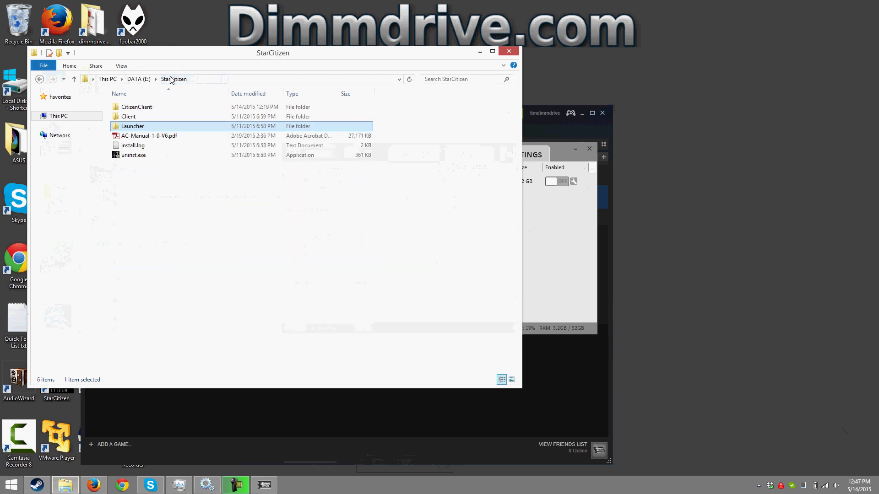
# - Check the Client and CitizenClient folder sizes in Properties; CitizenClient is 26.0 GB
pyautogui.rightClick(140, 117)
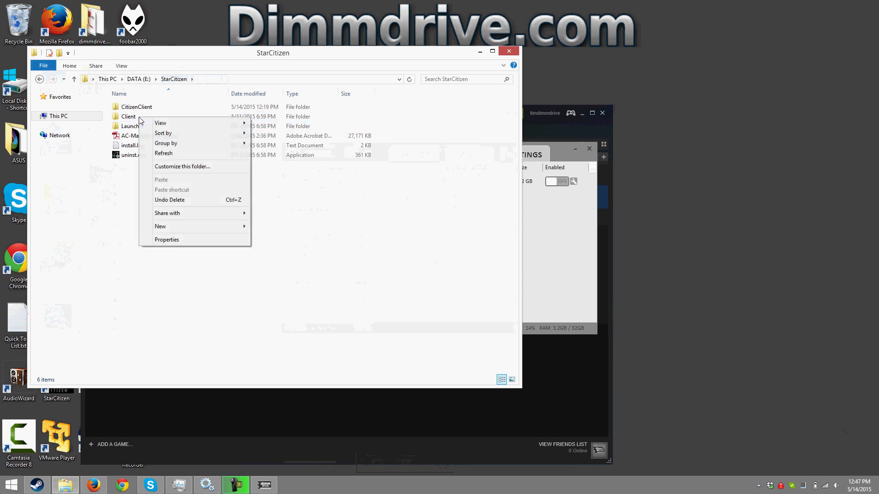
pyautogui.rightClick(135, 120)
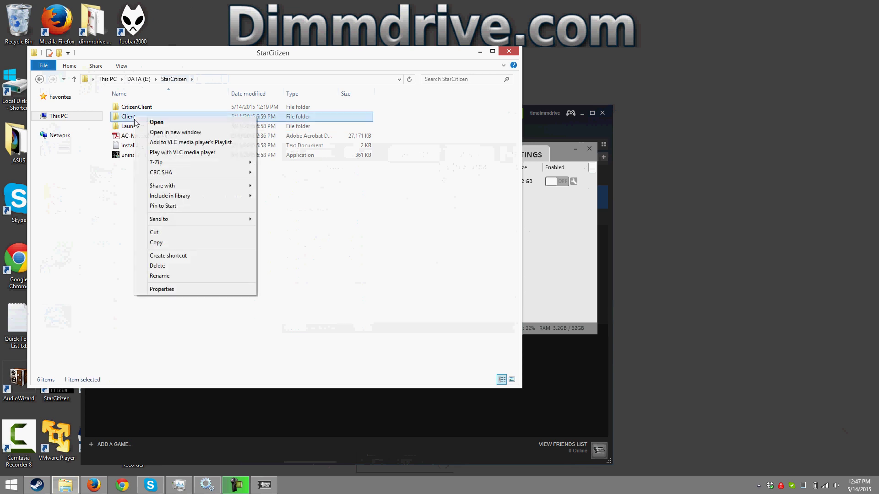
pyautogui.click(163, 290)
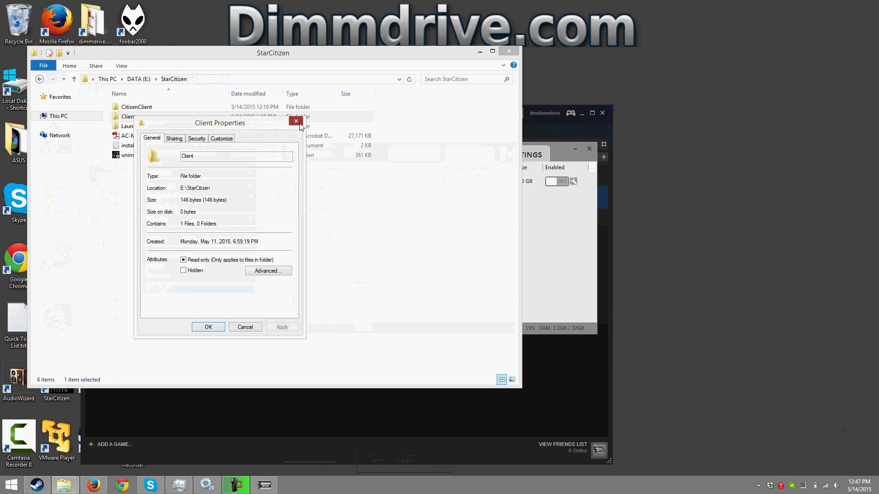
pyautogui.click(296, 121)
pyautogui.rightClick(149, 112)
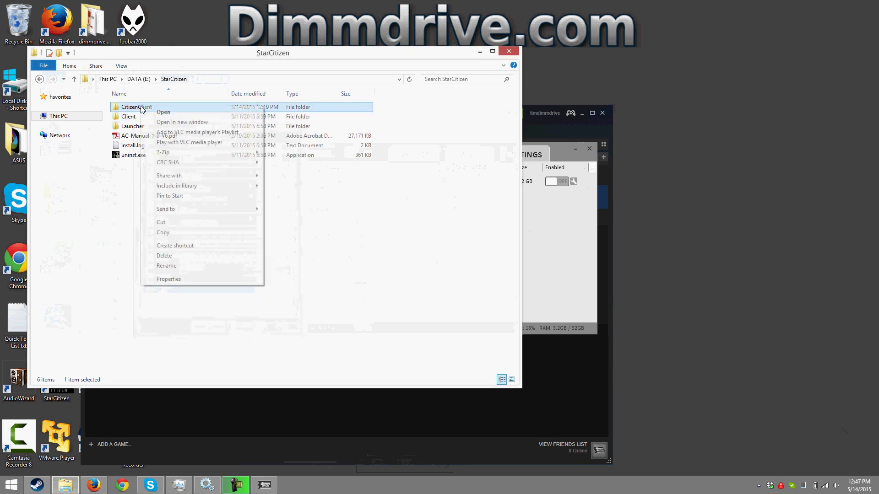
pyautogui.click(167, 279)
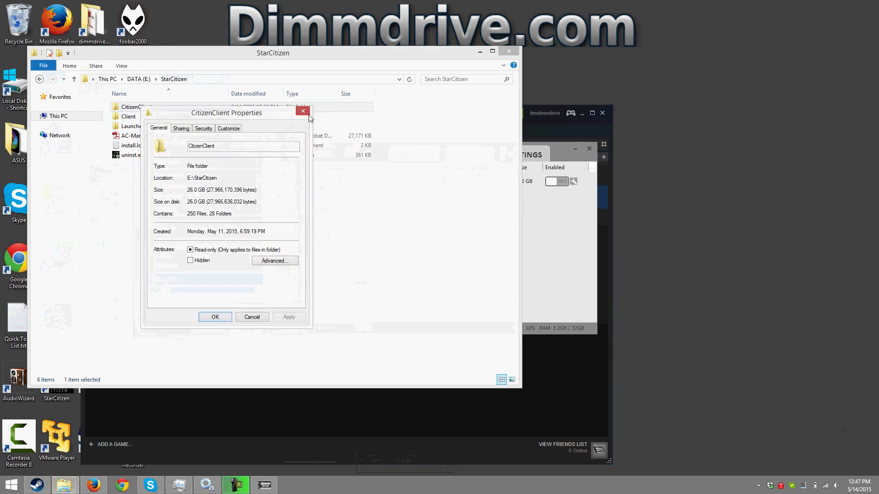
pyautogui.click(303, 111)
# - Move Dimmdrive to the right and drag the CitizenClient folder into its Apps list as a 27 GB app
pyautogui.click(550, 255)
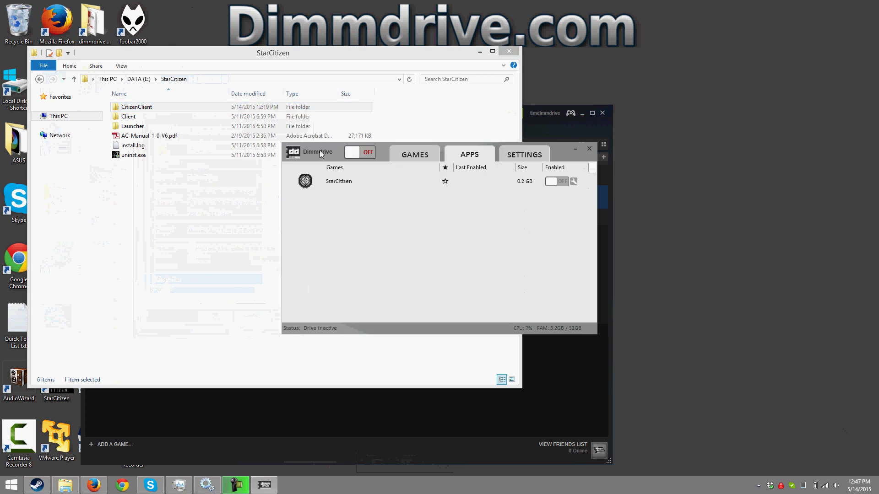
pyautogui.moveTo(320, 151); pyautogui.dragTo(576, 135)
pyautogui.click(344, 118)
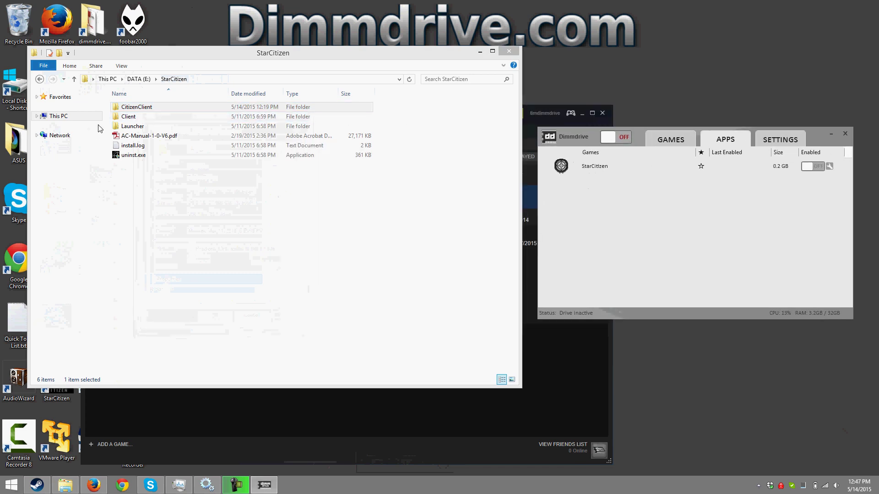
pyautogui.click(137, 108)
pyautogui.moveTo(138, 108); pyautogui.dragTo(604, 218)
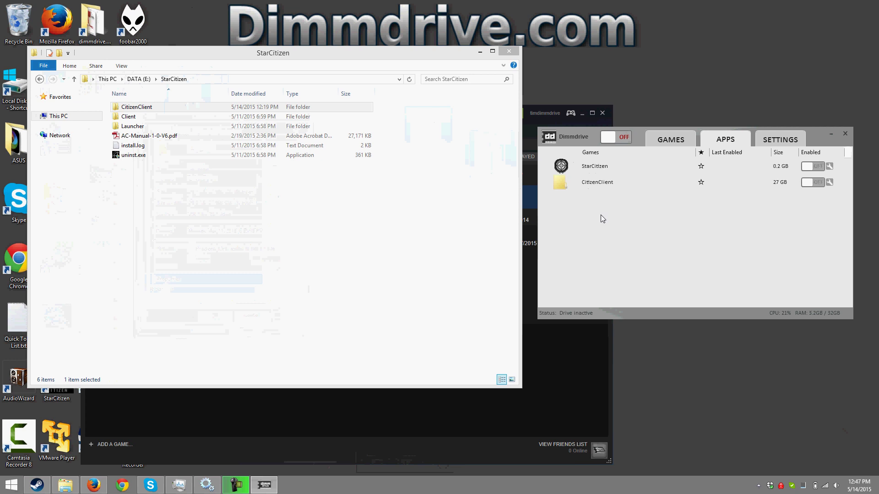
# - Enable StarCitizen and CitizenClient, then switch on the RAM drive
pyautogui.click(811, 167)
pyautogui.click(817, 183)
pyautogui.click(780, 139)
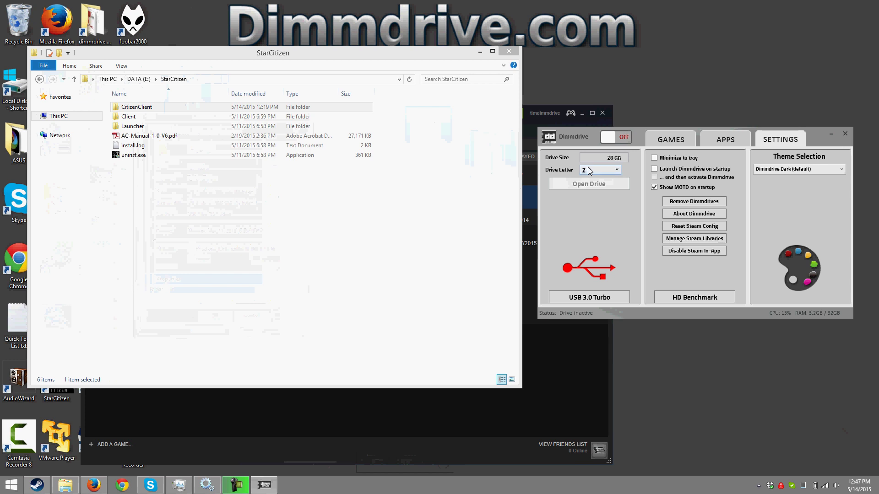
pyautogui.click(711, 142)
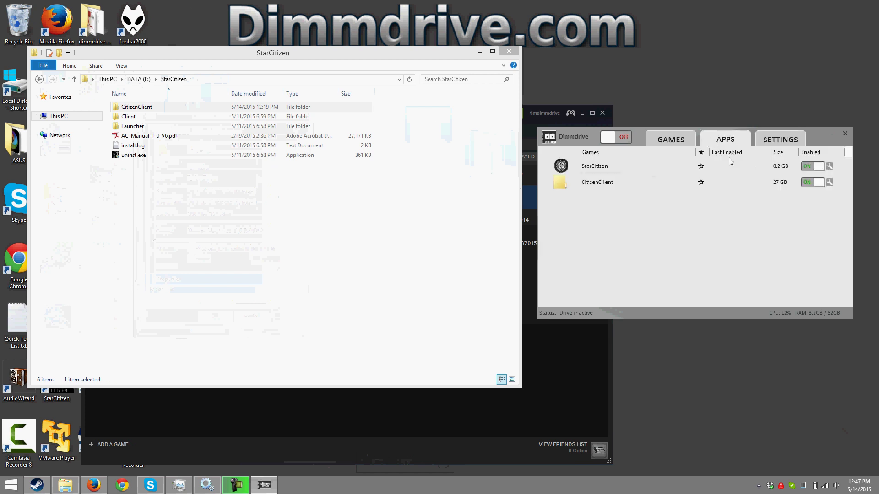
pyautogui.click(621, 140)
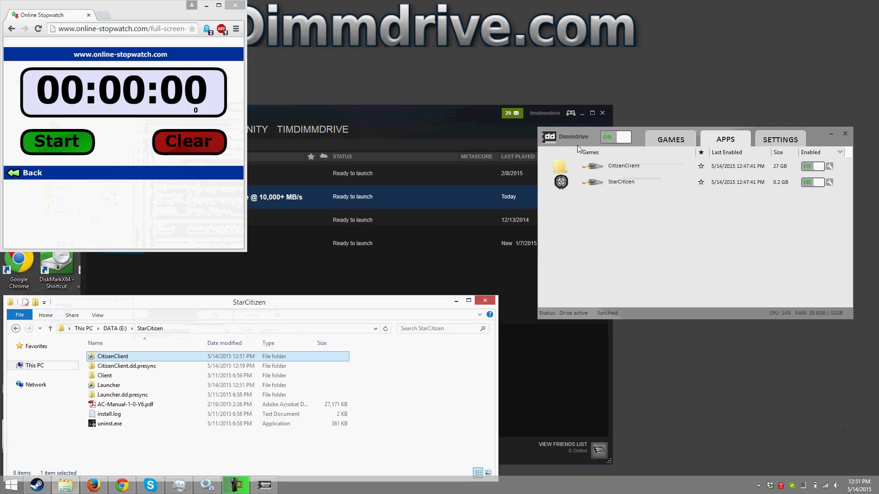
# - Minimise Steam and centre the Dimmdrive and StarCitizen folder windows, showing the .dd.presync folders
pyautogui.click(140, 9)
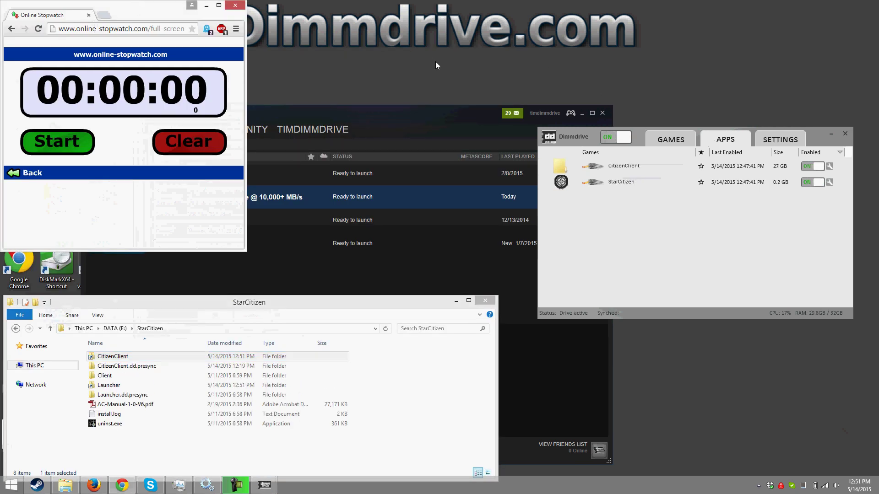
pyautogui.click(582, 113)
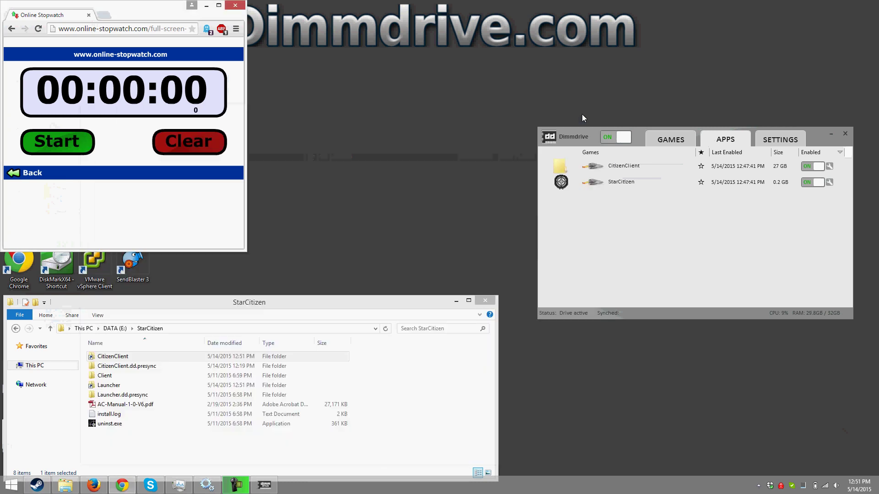
pyautogui.moveTo(572, 134); pyautogui.dragTo(342, 115)
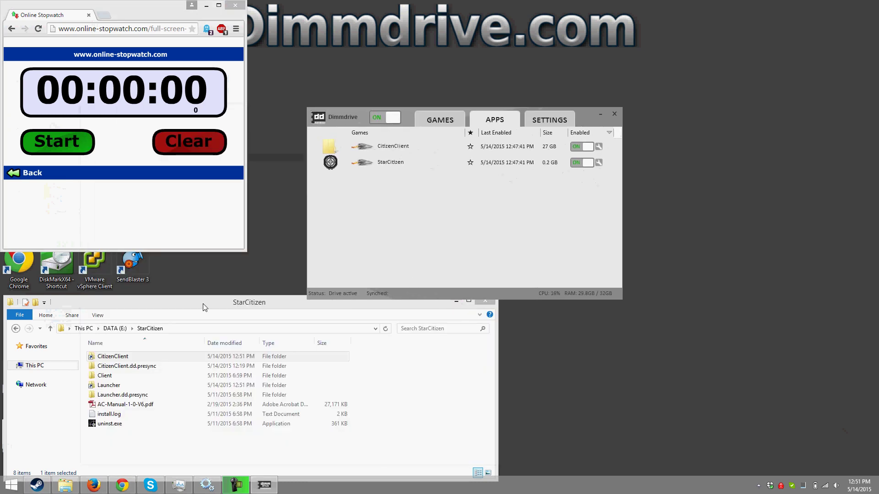
pyautogui.moveTo(204, 302); pyautogui.dragTo(406, 120)
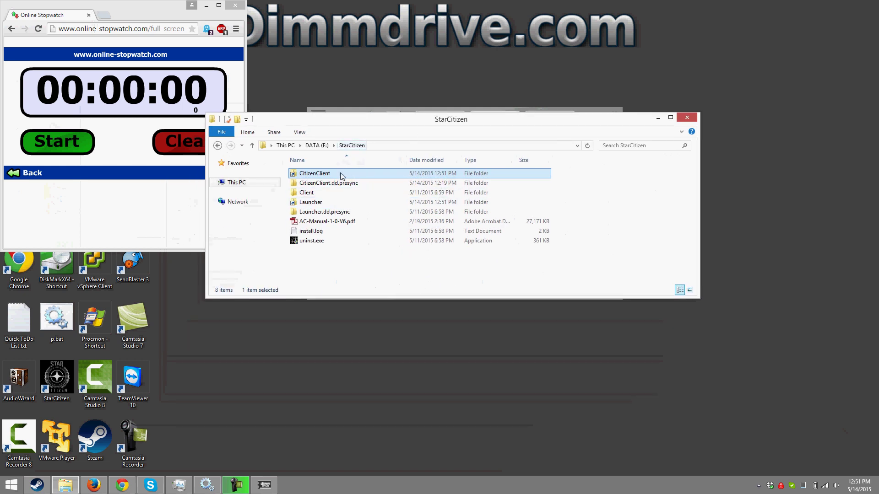
pyautogui.moveTo(322, 214)
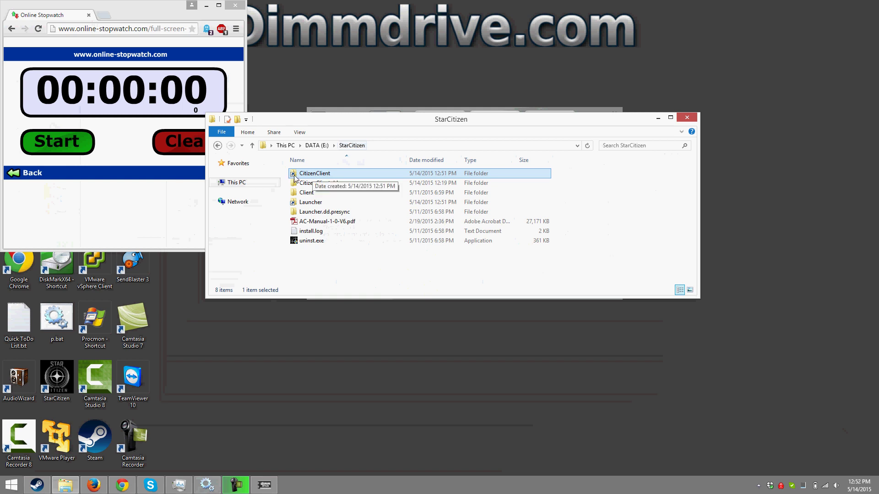
# - Open the Dimmdrive (Z:) RAM drive from Settings, showing dd.1-Launcher and dd.2-CitizenClient
pyautogui.moveTo(339, 131); pyautogui.dragTo(333, 302)
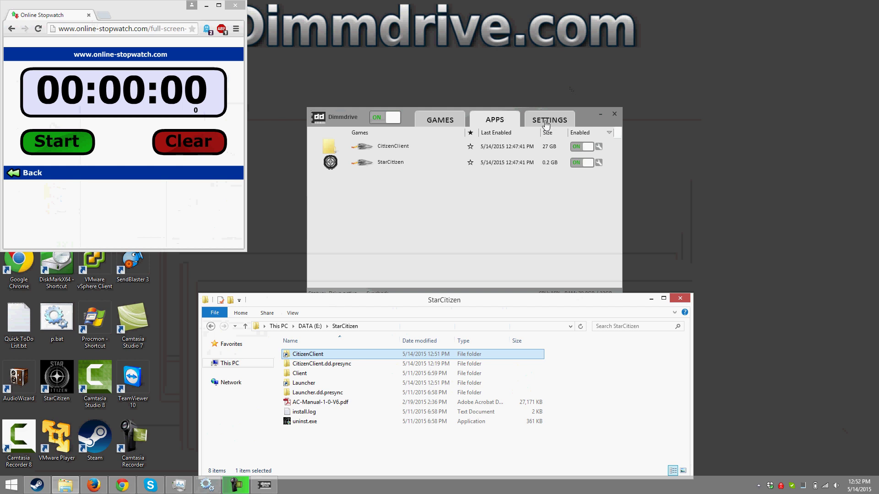
pyautogui.click(545, 123)
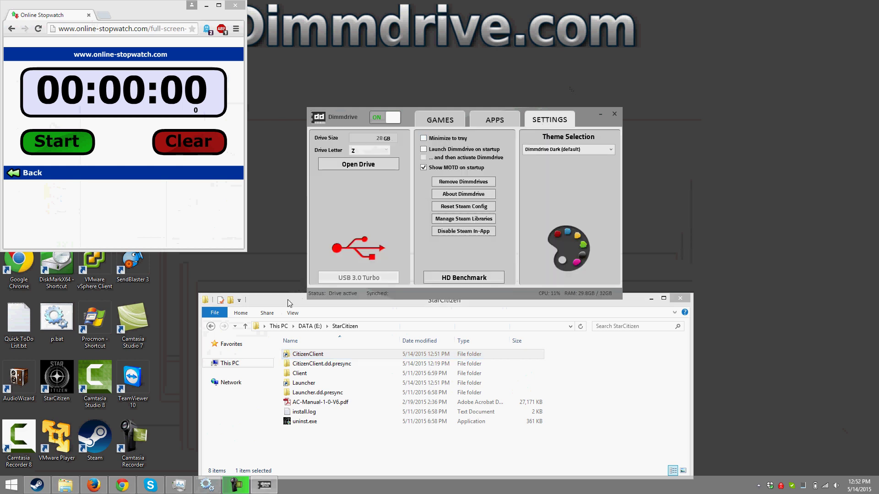
pyautogui.click(351, 166)
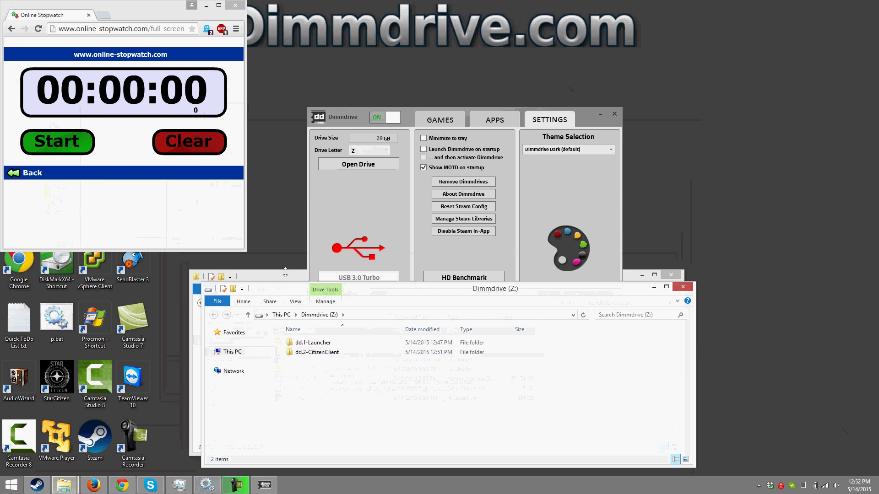
# - Check the Launcher shortcut's Properties to see it targets its dd copy on Z:
pyautogui.moveTo(288, 280); pyautogui.dragTo(255, 253)
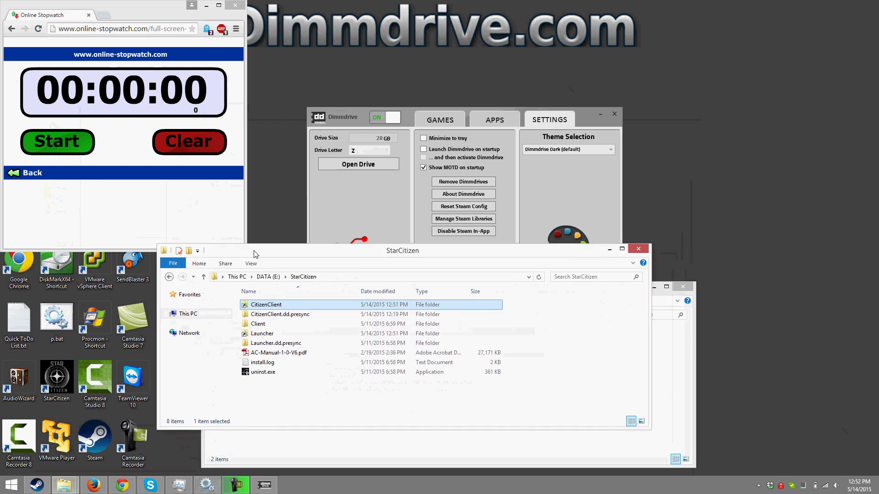
pyautogui.rightClick(262, 337)
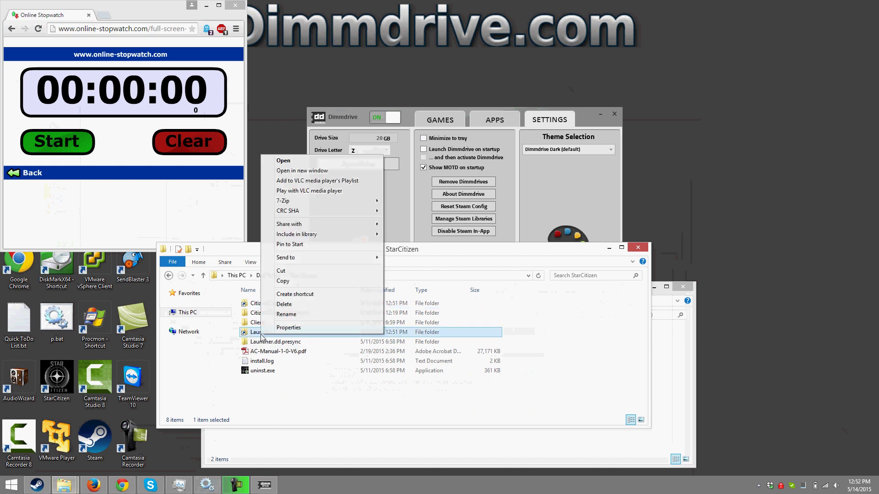
pyautogui.click(293, 327)
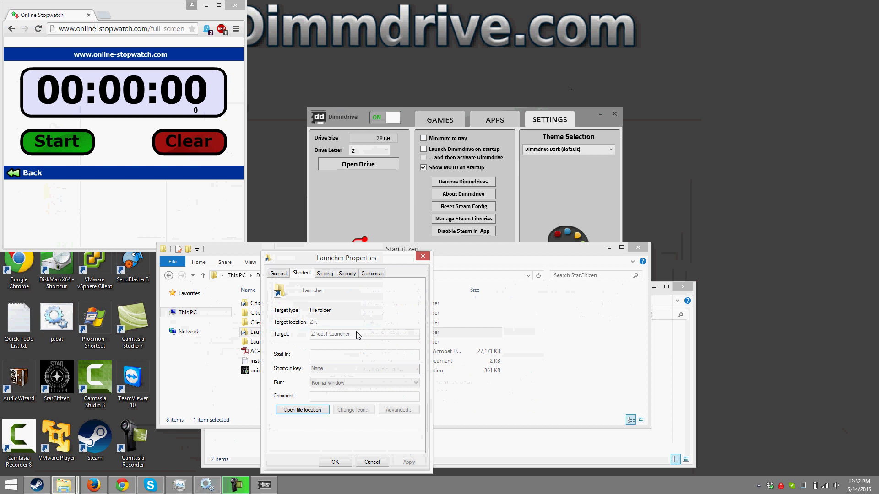
pyautogui.click(423, 256)
# - Confirm the CitizenClient shortcut targets Z:\dd.2-CitizenClient in its Properties
pyautogui.click(434, 453)
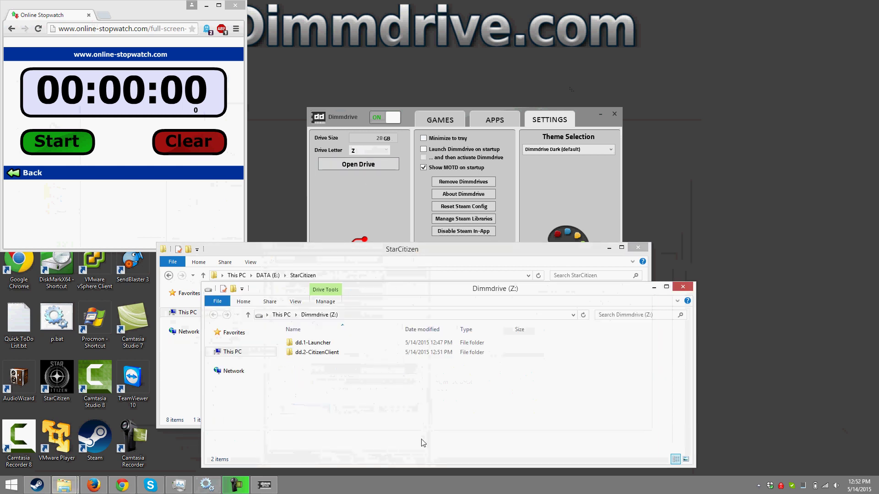
pyautogui.click(374, 245)
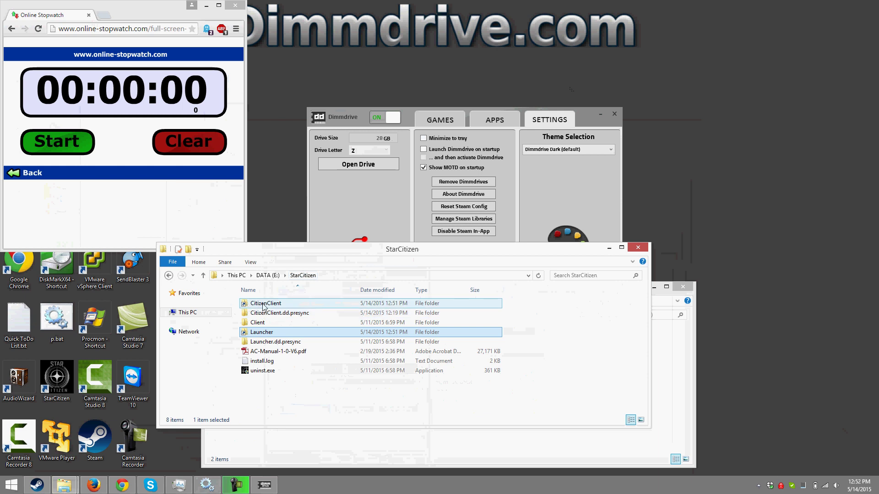
pyautogui.rightClick(263, 305)
pyautogui.click(289, 297)
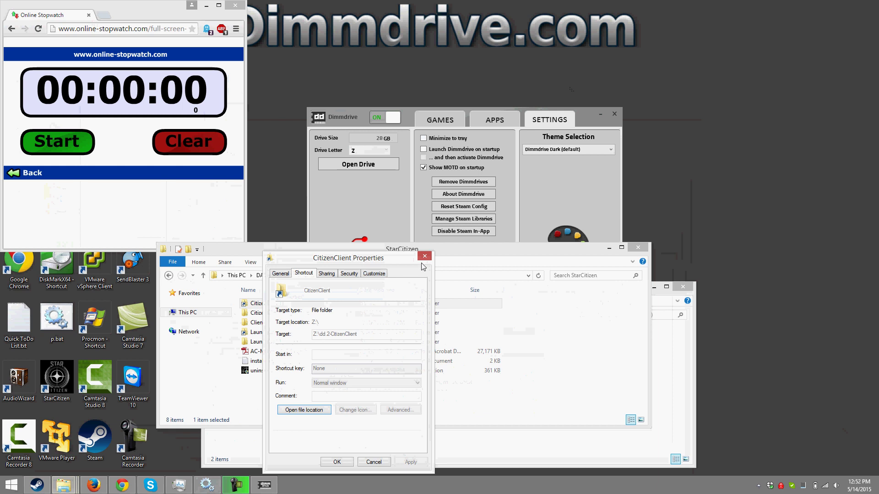
pyautogui.click(425, 257)
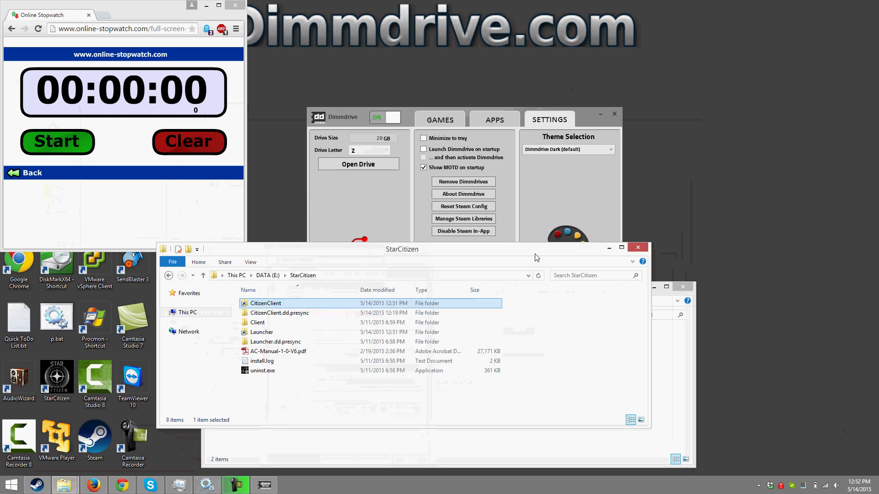
# - Check dd.2-CitizenClient's Properties on Z:, confirming it holds 26.0 GB
pyautogui.click(566, 460)
pyautogui.click(325, 345)
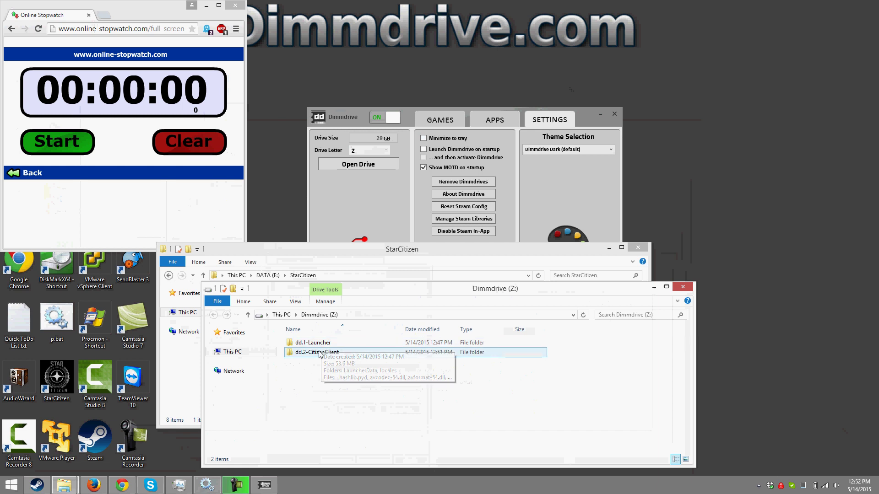
pyautogui.rightClick(323, 353)
pyautogui.click(348, 344)
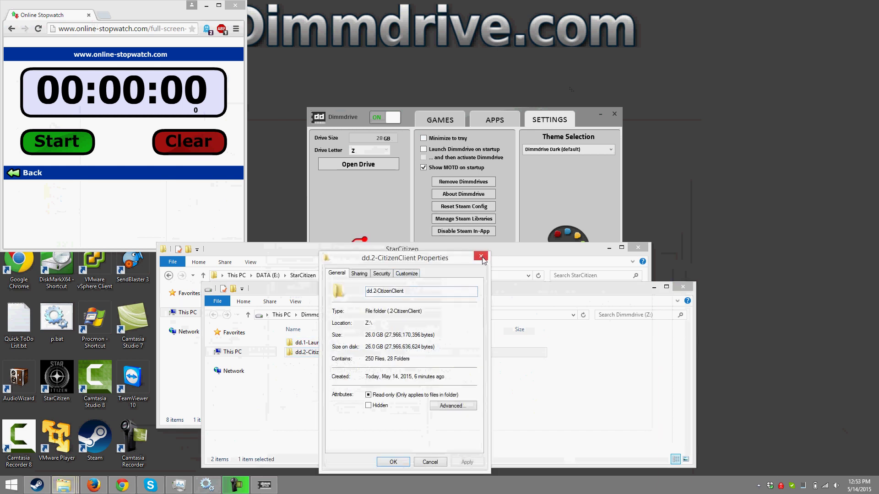
pyautogui.click(481, 257)
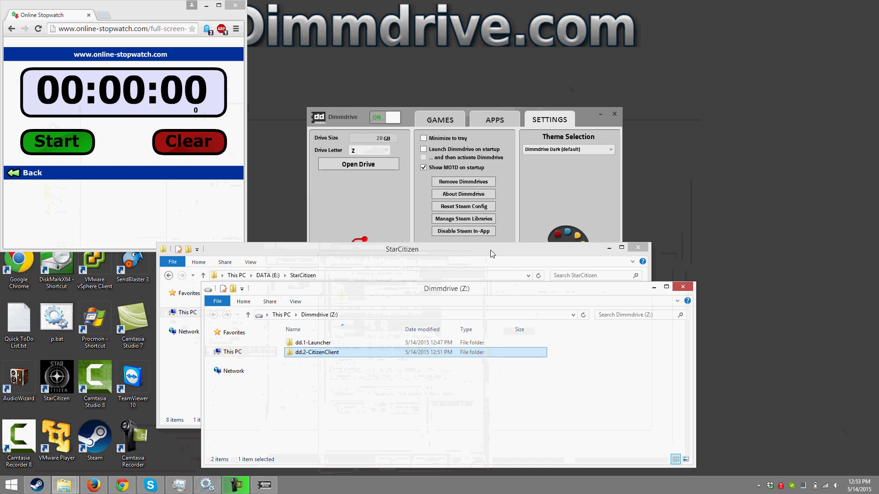
# - Minimise both Explorer windows and show Dimmdrive's Apps list with CitizenClient and StarCitizen enabled
pyautogui.click(492, 254)
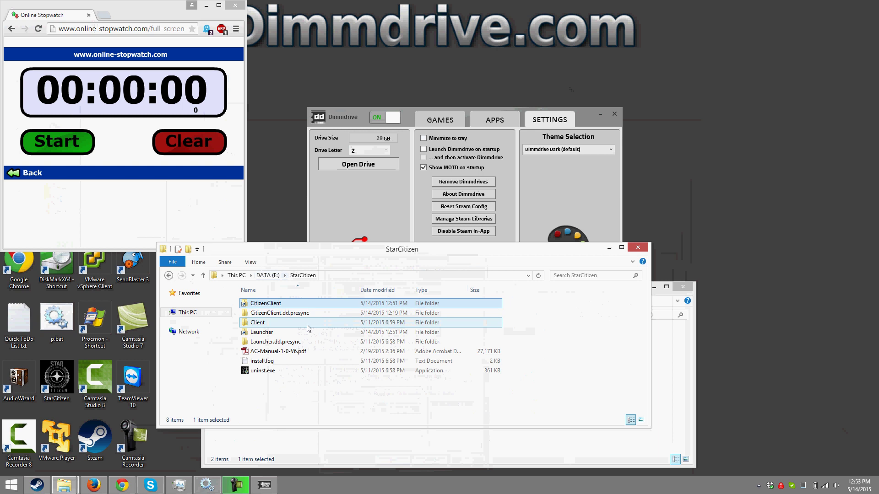
pyautogui.click(610, 250)
pyautogui.click(654, 287)
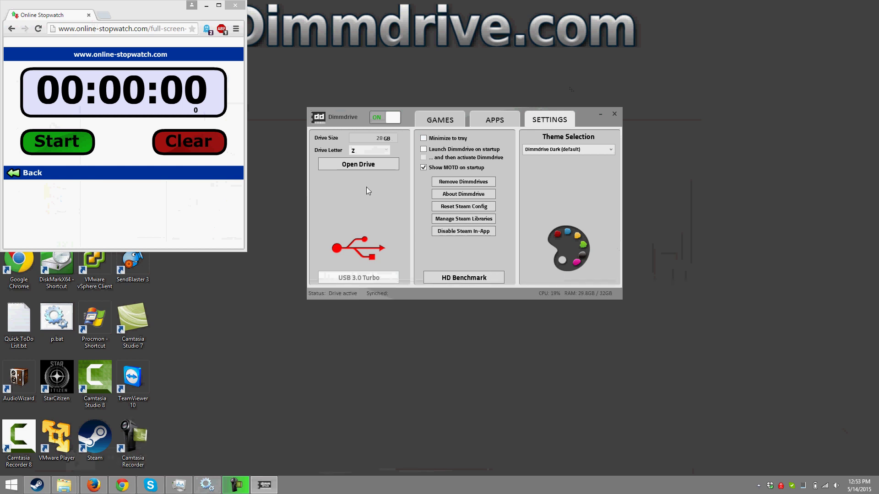
pyautogui.click(498, 120)
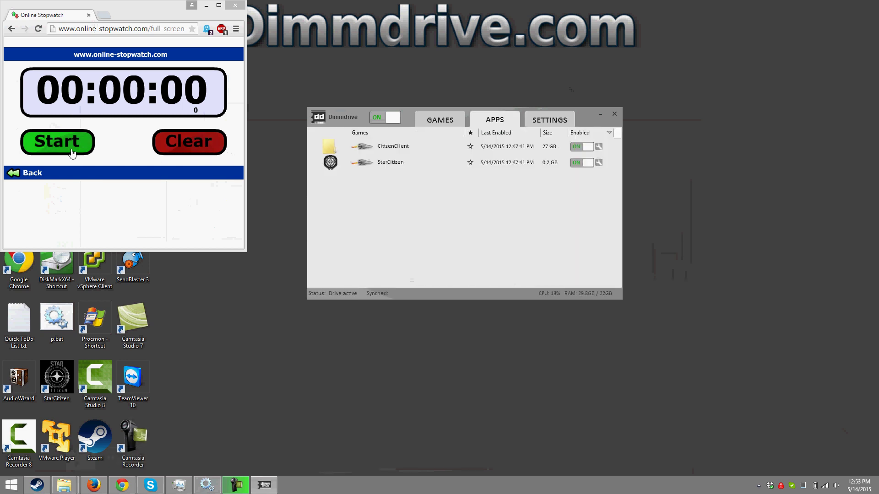
# - Start StarCitizen from Dimmdrive's Apps list and sign in to the launcher with the account password
pyautogui.doubleClick(331, 163)
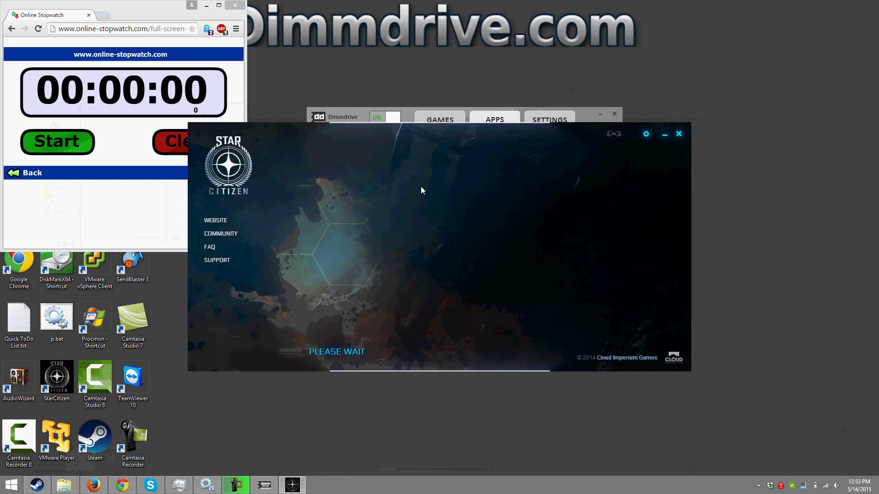
pyautogui.click(403, 257)
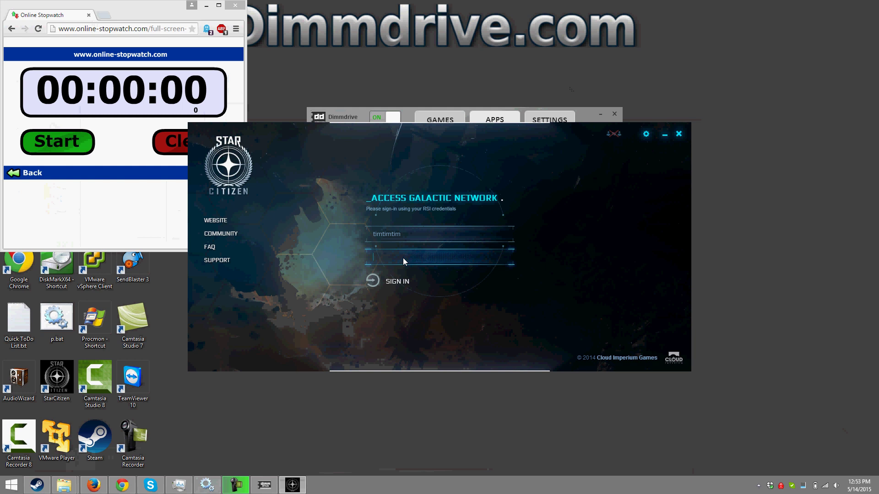
pyautogui.write('****')
pyautogui.press('Return')
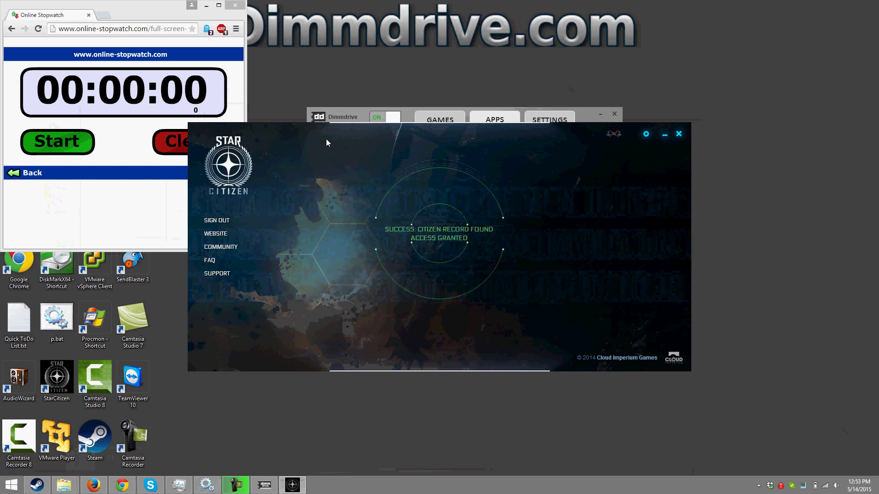
# - Arrange the launcher, stopwatch and Dimmdrive windows and lower the system volume to about 25
pyautogui.moveTo(326, 138); pyautogui.dragTo(415, 205)
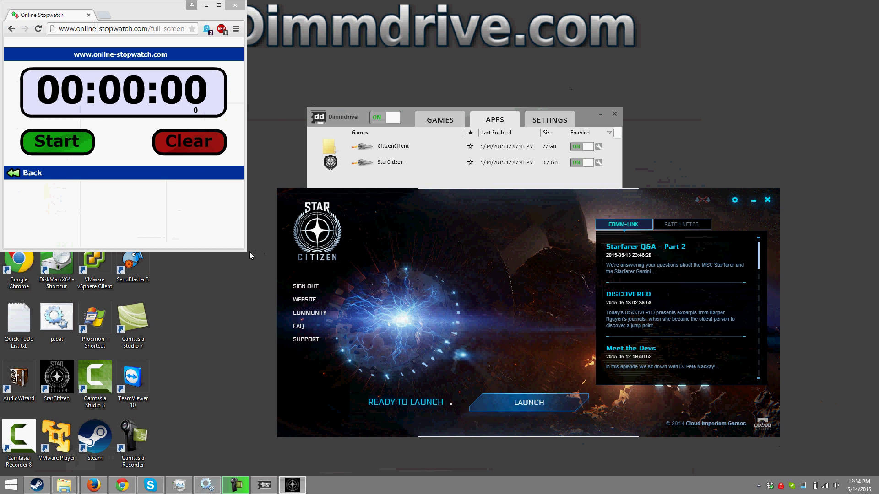
pyautogui.moveTo(246, 251); pyautogui.dragTo(208, 203)
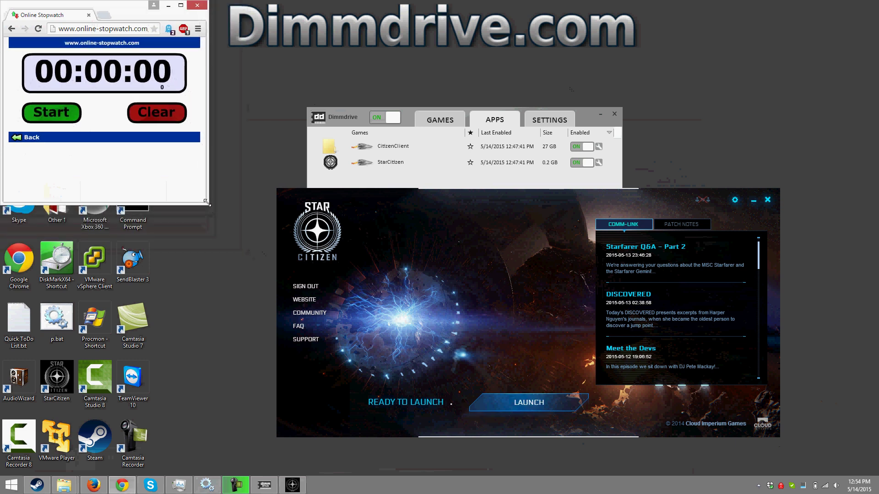
pyautogui.click(838, 485)
pyautogui.click(836, 409)
pyautogui.moveTo(836, 409); pyautogui.dragTo(836, 413)
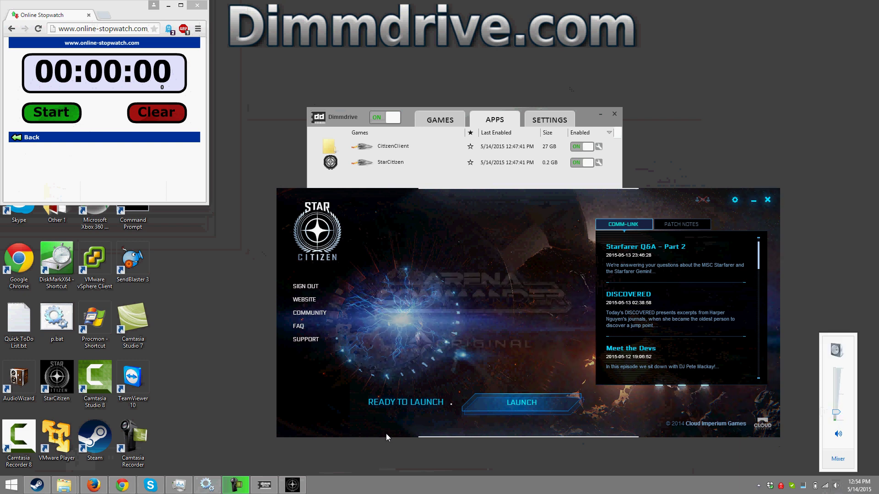
pyautogui.click(346, 433)
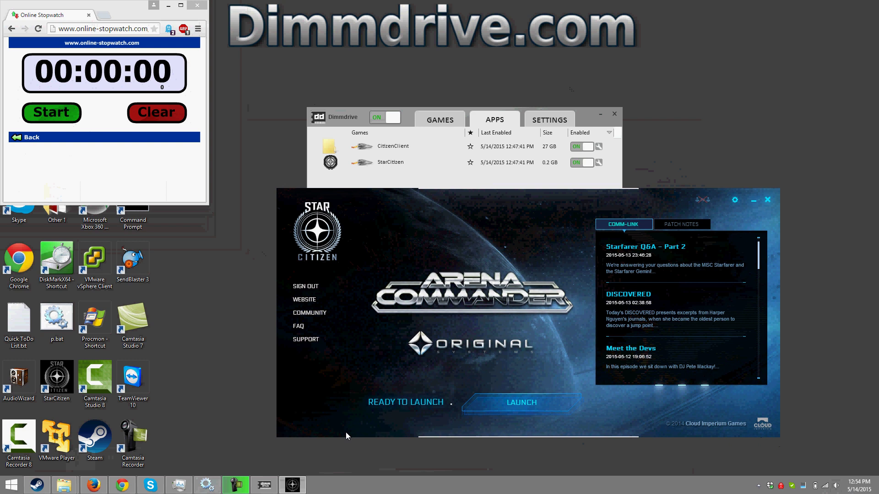
pyautogui.moveTo(334, 118); pyautogui.dragTo(573, 63)
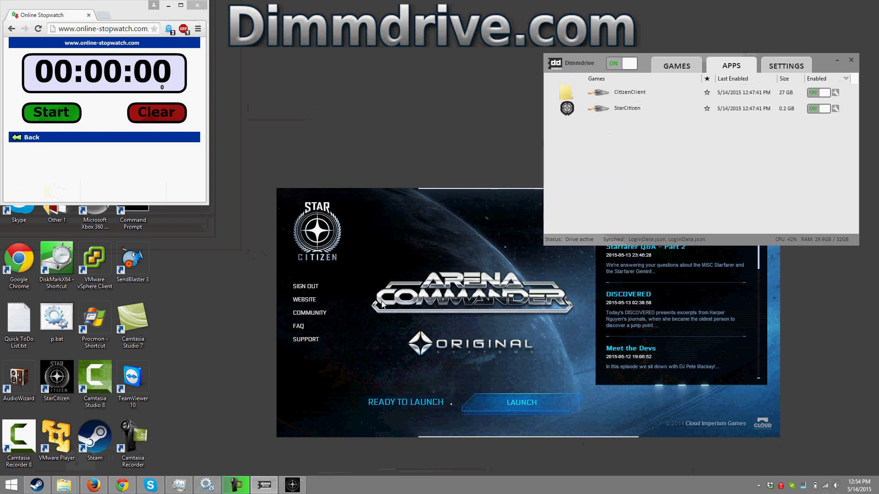
# - Launch the game and start the stopwatch, timing until the hangar level loads
pyautogui.click(501, 405)
pyautogui.click(51, 112)
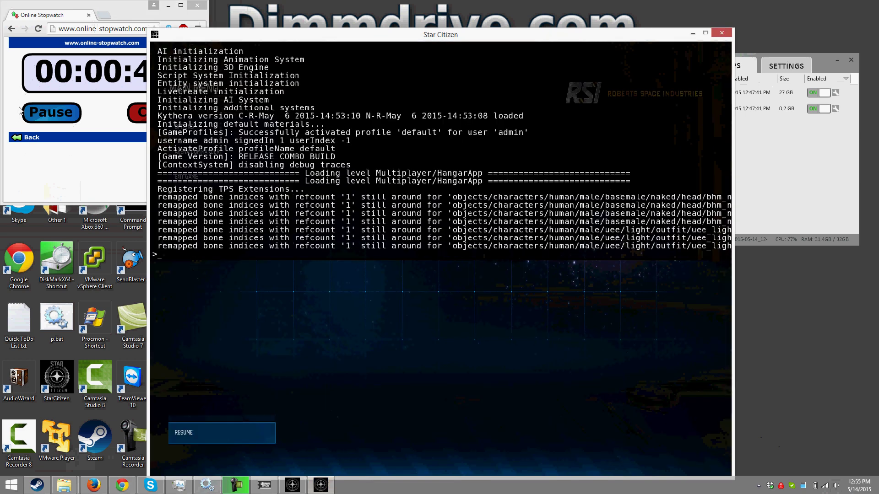
pyautogui.click(109, 182)
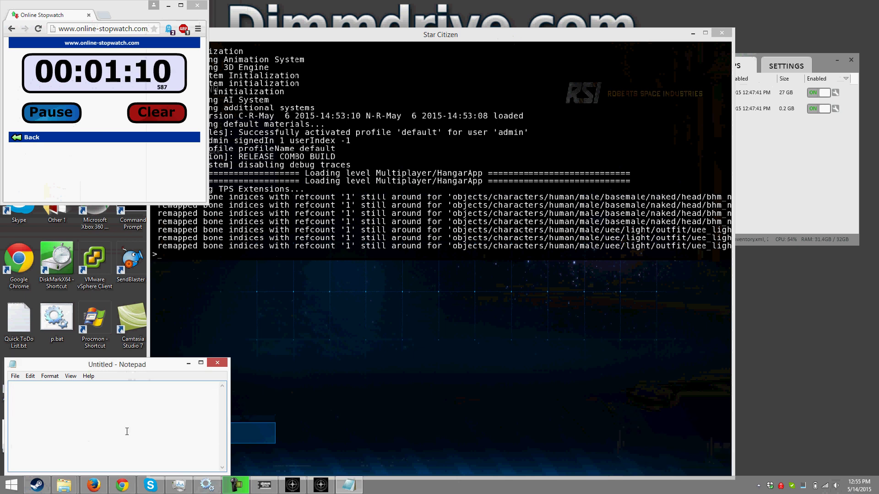
# - Record 'Dimmdrive Load - 40 seconds' in Notepad and clear the stopwatch to 00:00:00
pyautogui.write('Dimmdrive Load -')
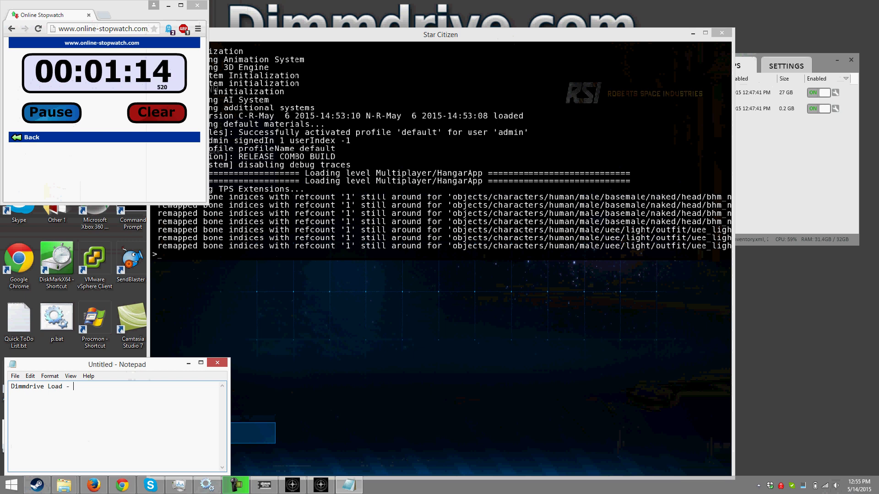
pyautogui.write(' 39-')
pyautogui.press('BackSpace')
pyautogui.press('BackSpace')
pyautogui.press('BackSpace')
pyautogui.write('40 seconds')
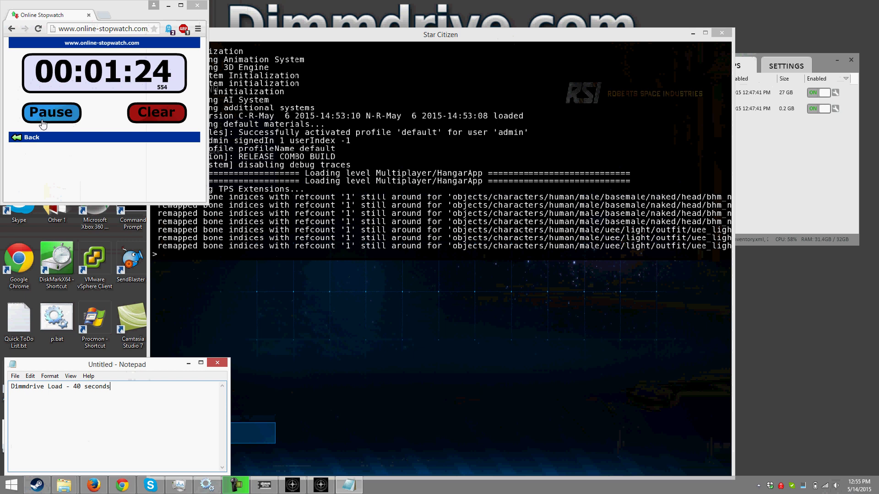
pyautogui.click(158, 122)
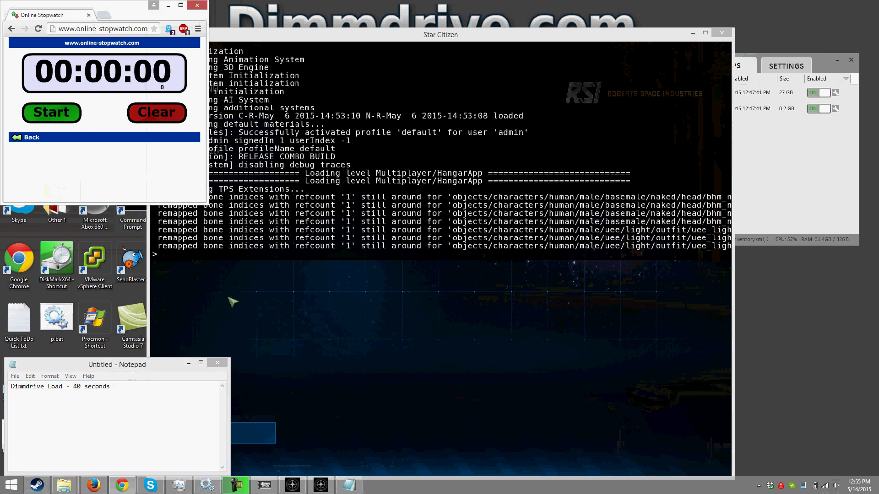
# - Close the console, then exit Star Citizen from its main menu, confirming with Yes
pyautogui.click(290, 290)
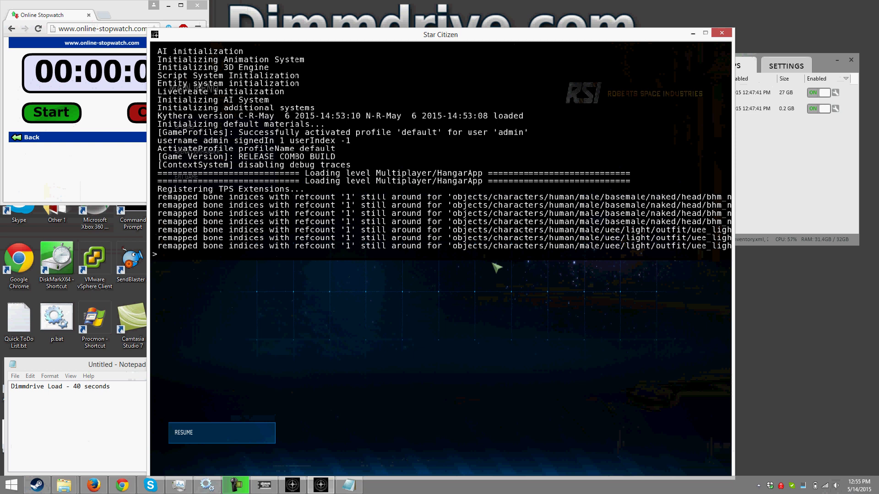
pyautogui.press('`')
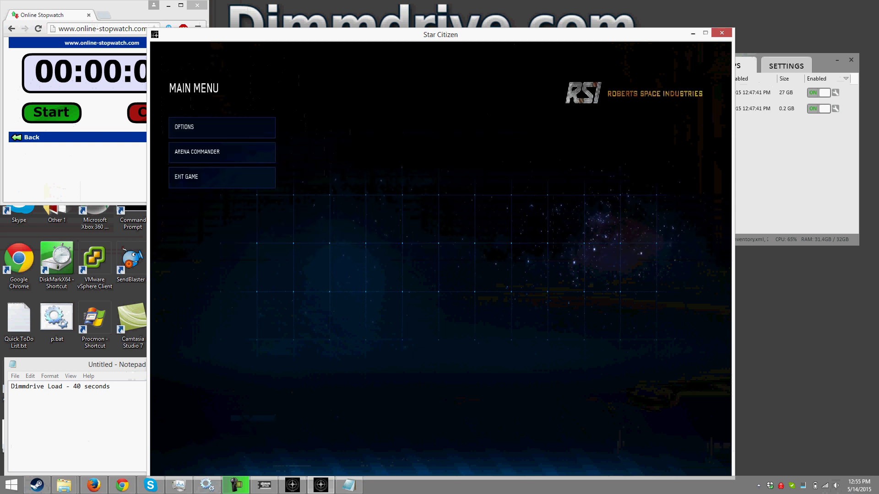
pyautogui.press('Escape')
pyautogui.press('Escape')
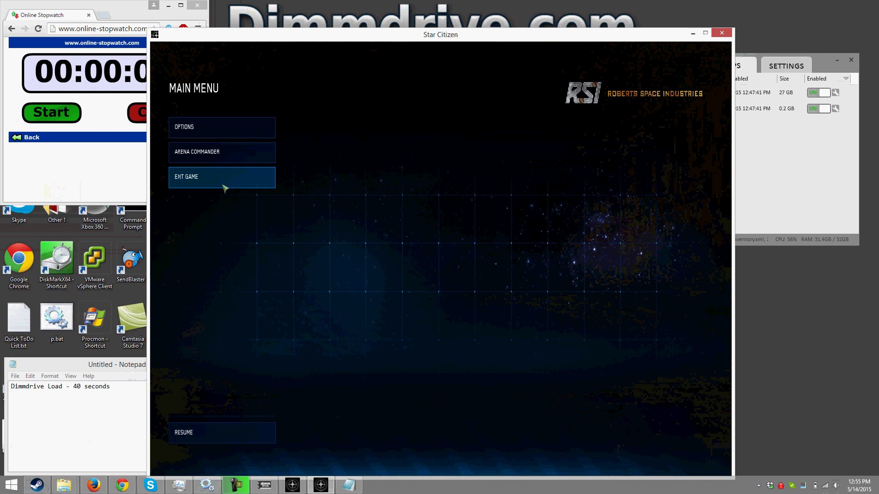
pyautogui.click(224, 188)
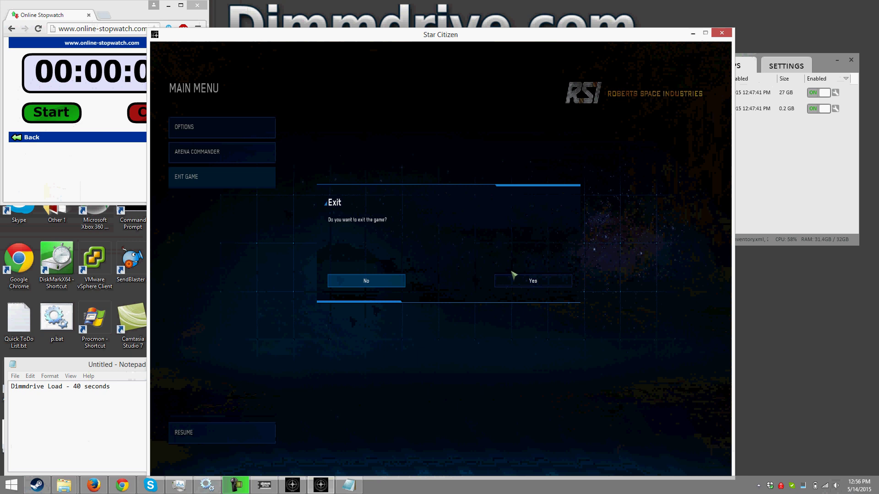
pyautogui.click(545, 283)
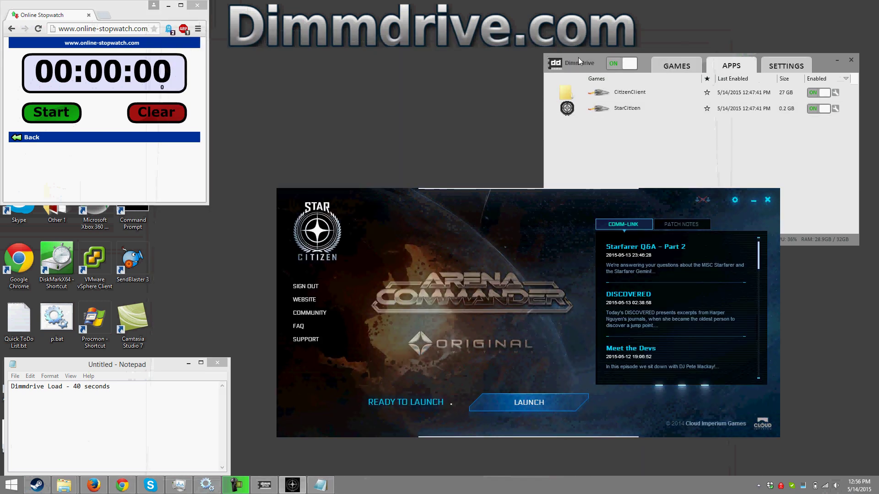
# - Move the Dimmdrive window up and left, then bring the StarCitizen folder window forward
pyautogui.click(578, 59)
pyautogui.moveTo(578, 59); pyautogui.dragTo(542, 18)
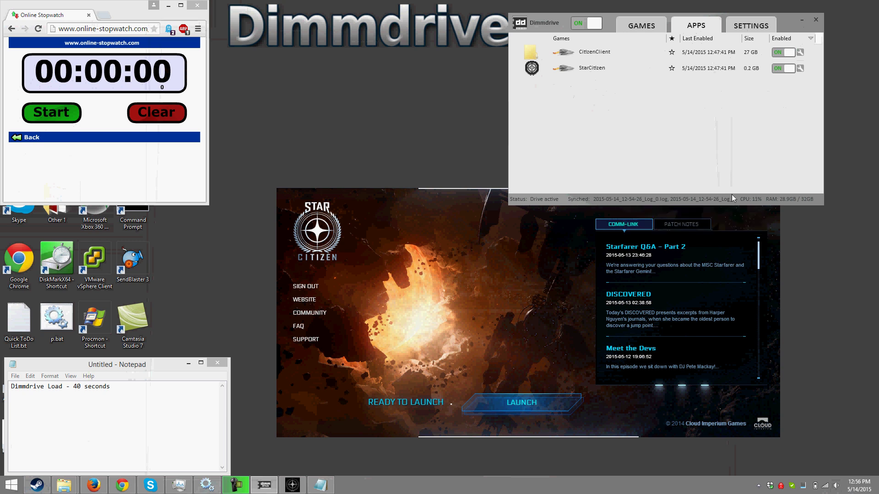
pyautogui.moveTo(604, 201)
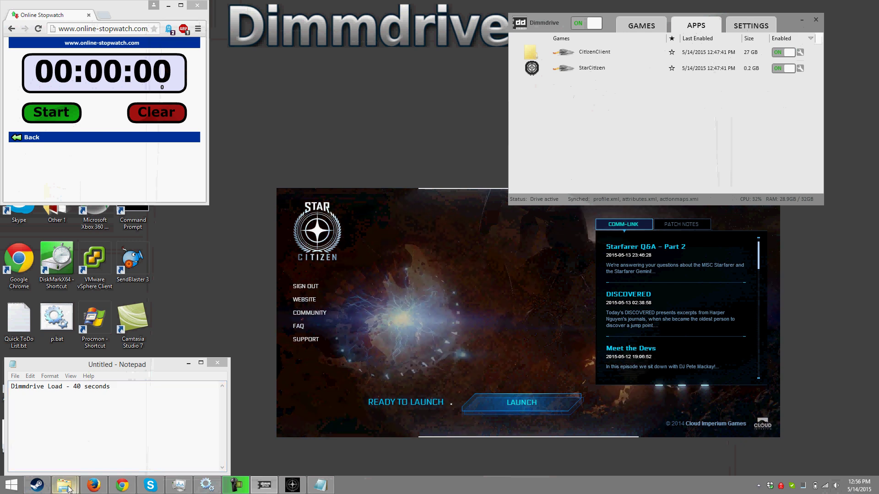
pyautogui.moveTo(68, 487)
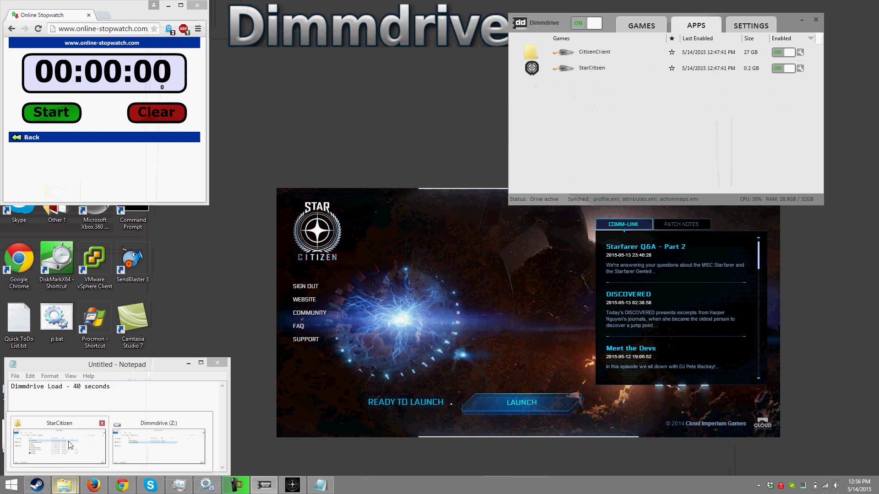
pyautogui.moveTo(71, 445)
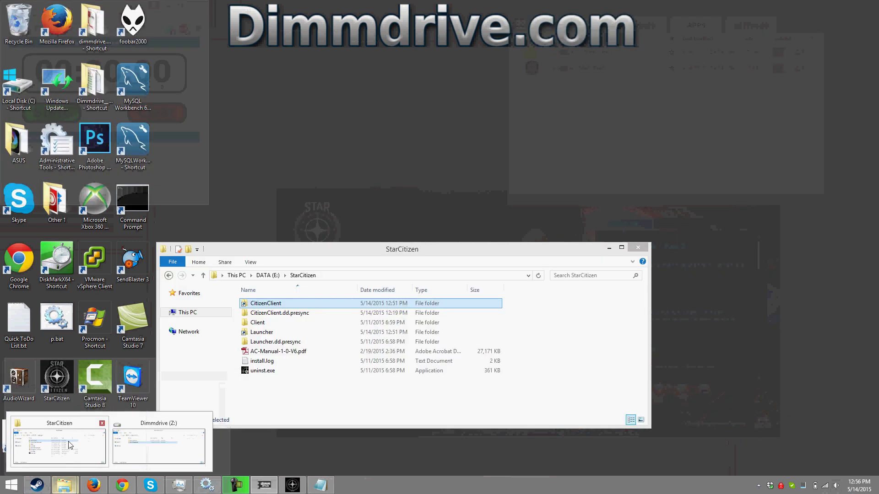
pyautogui.click(70, 445)
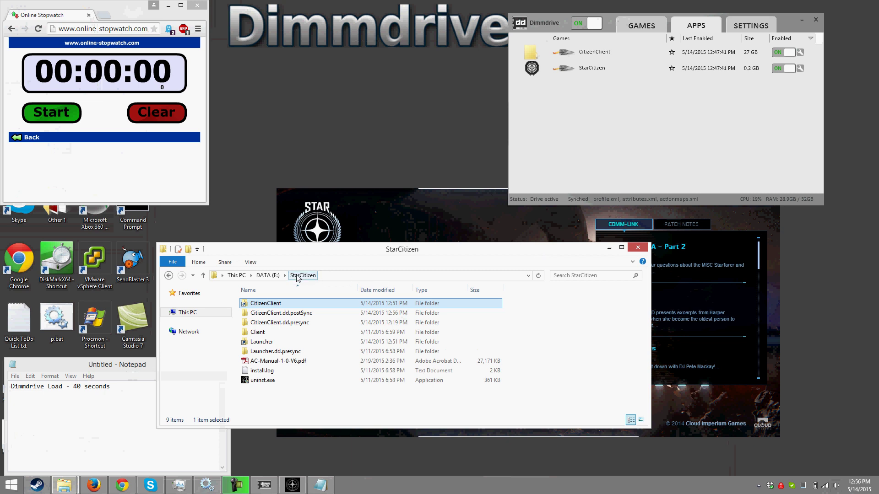
# - Inspect the CitizenClient.dd.postSync folder, then return to the StarCitizen folder
pyautogui.moveTo(295, 325)
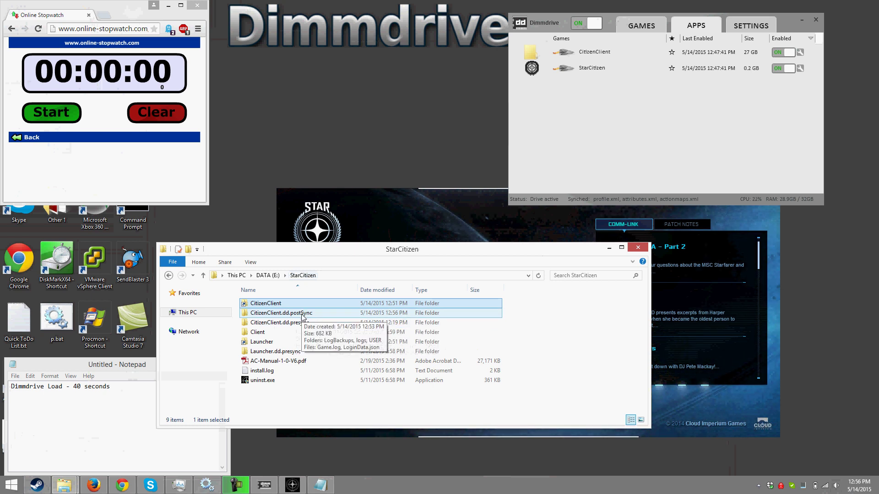
pyautogui.doubleClick(302, 315)
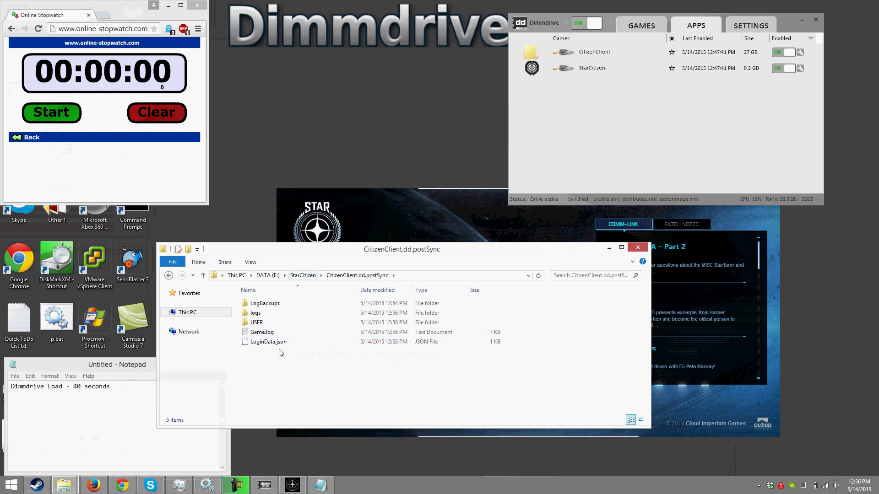
pyautogui.click(168, 275)
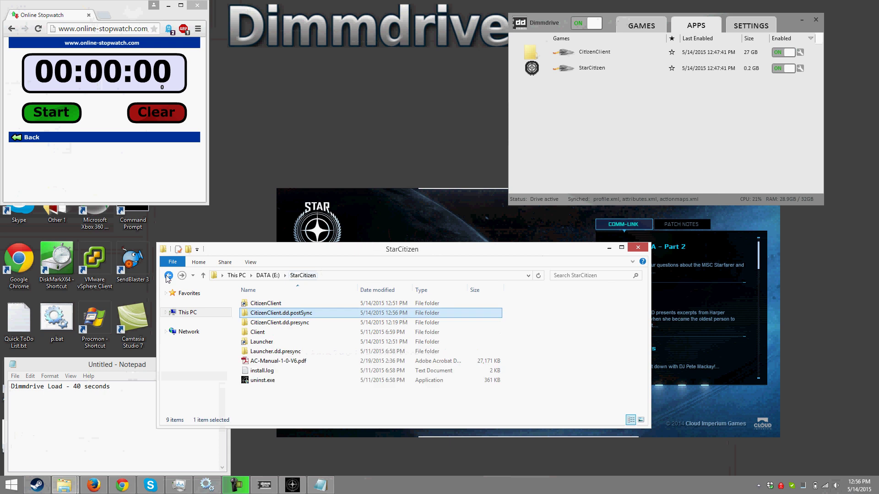
pyautogui.click(316, 402)
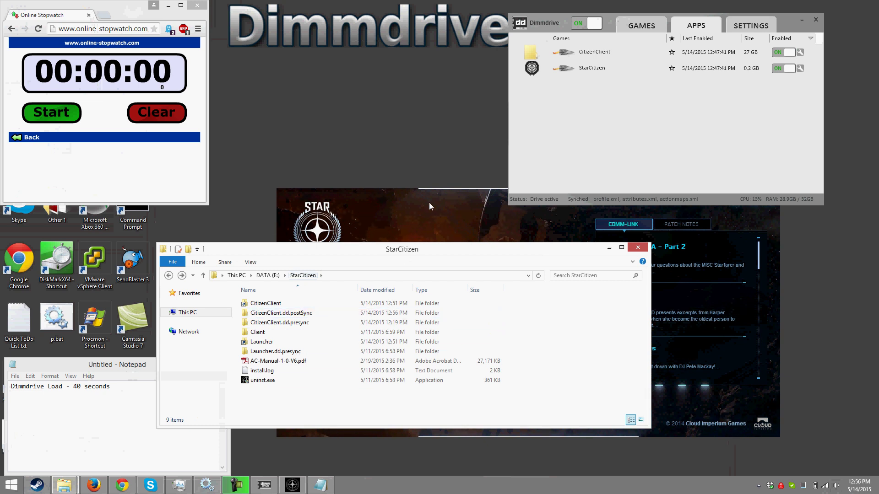
# - Close the Star Citizen launcher, switch Dimmdrive's RAM drive OFF, and close Dimmdrive
pyautogui.click(401, 205)
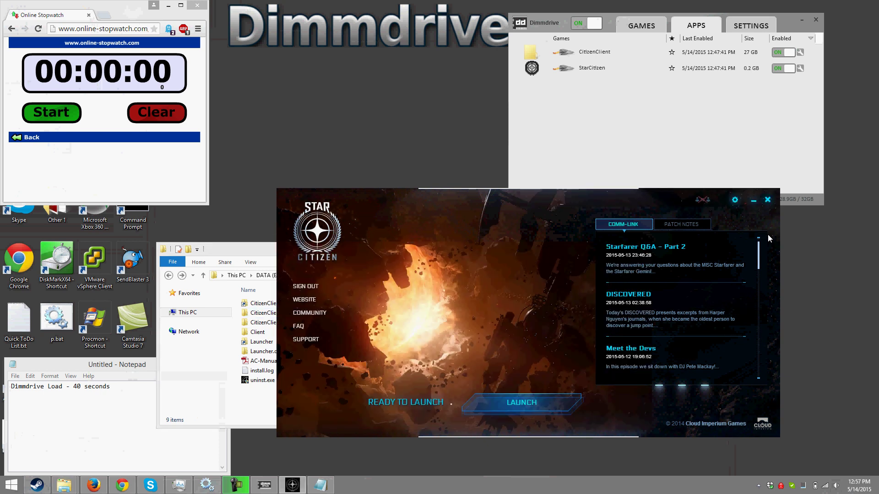
pyautogui.click(767, 200)
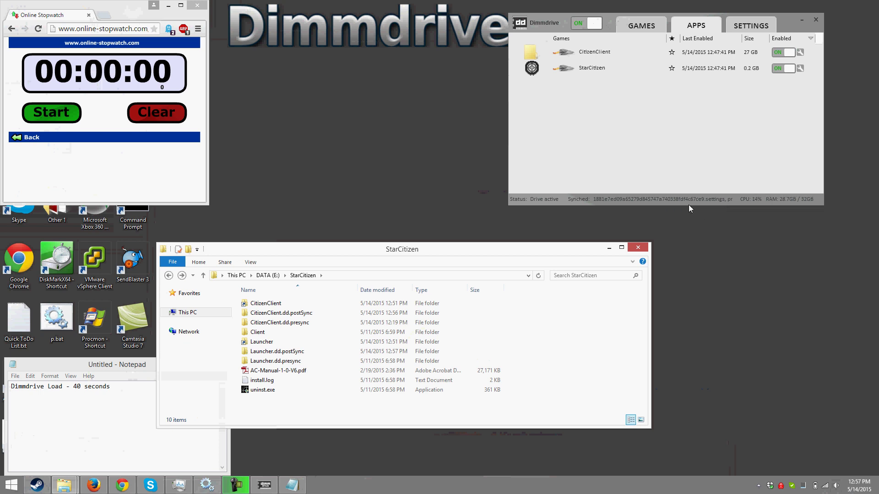
pyautogui.click(595, 24)
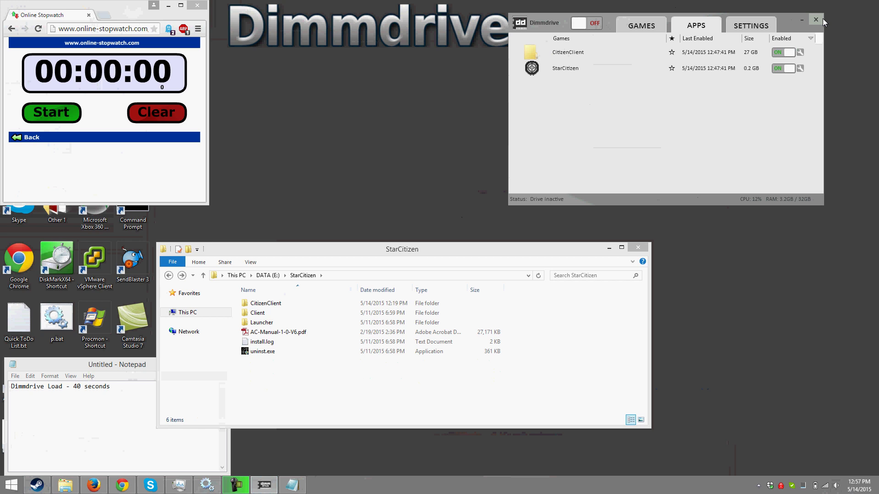
pyautogui.click(816, 19)
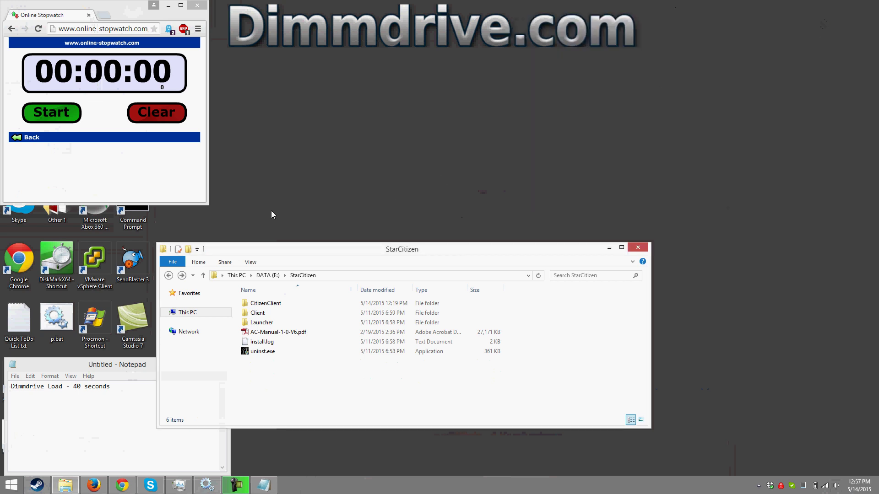
# - Shorten the Notepad window, minimize the StarCitizen folder, and start the Star Citizen launcher
pyautogui.moveTo(103, 360); pyautogui.dragTo(95, 394)
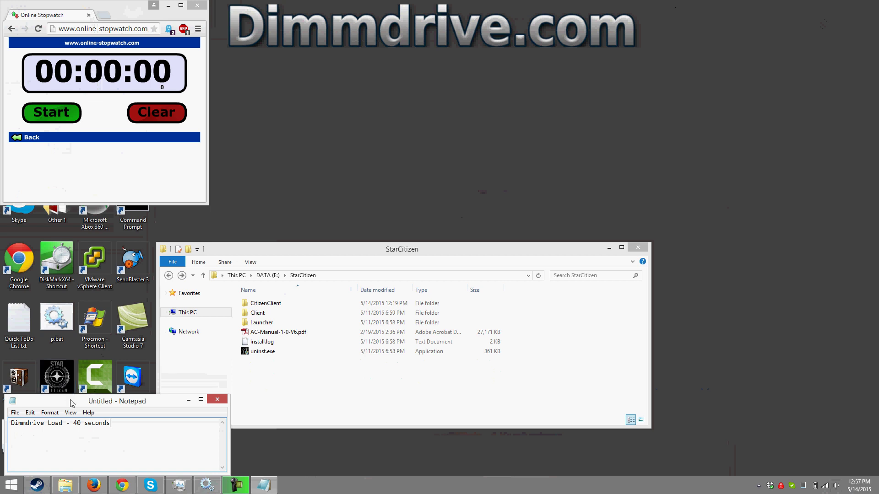
pyautogui.moveTo(73, 395); pyautogui.dragTo(72, 402)
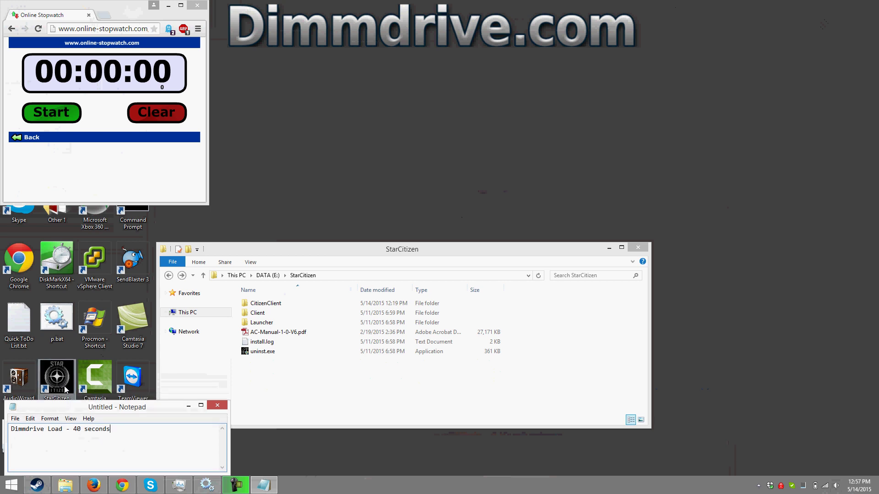
pyautogui.click(608, 251)
pyautogui.click(608, 248)
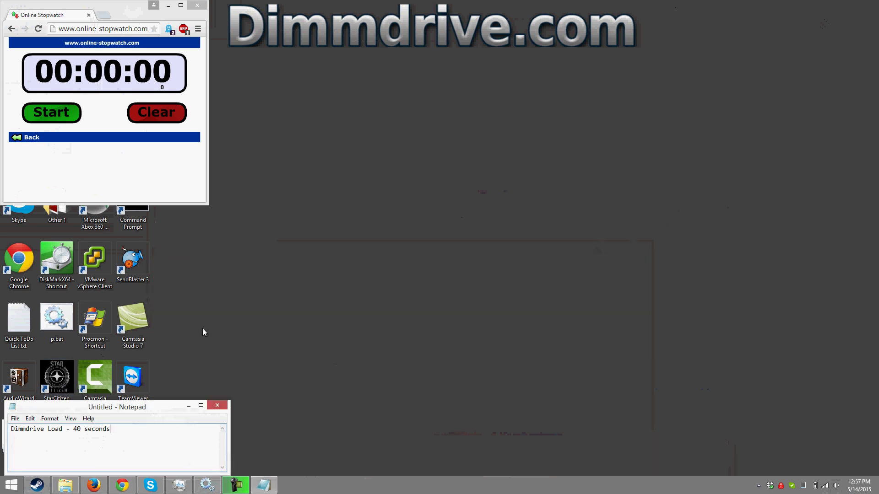
pyautogui.doubleClick(57, 376)
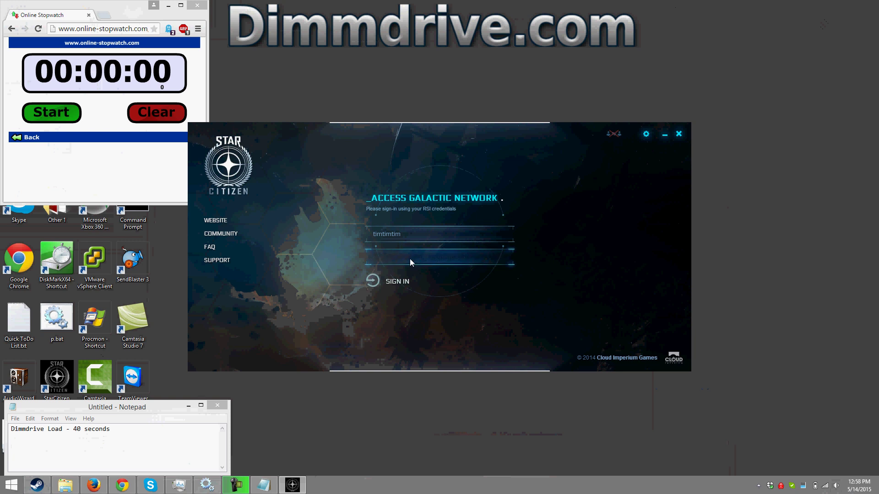
# - Sign in with the account password and launch the game from the normal disk
pyautogui.write('****')
pyautogui.press('Return')
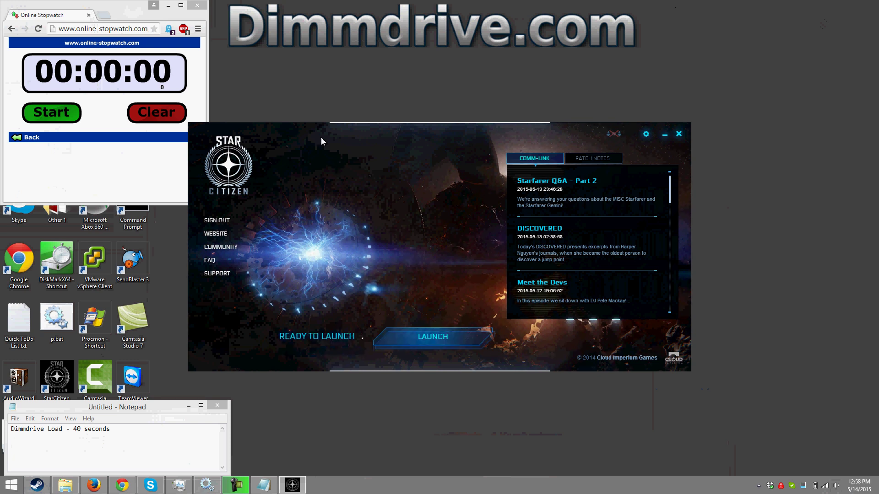
pyautogui.moveTo(321, 138); pyautogui.dragTo(347, 143)
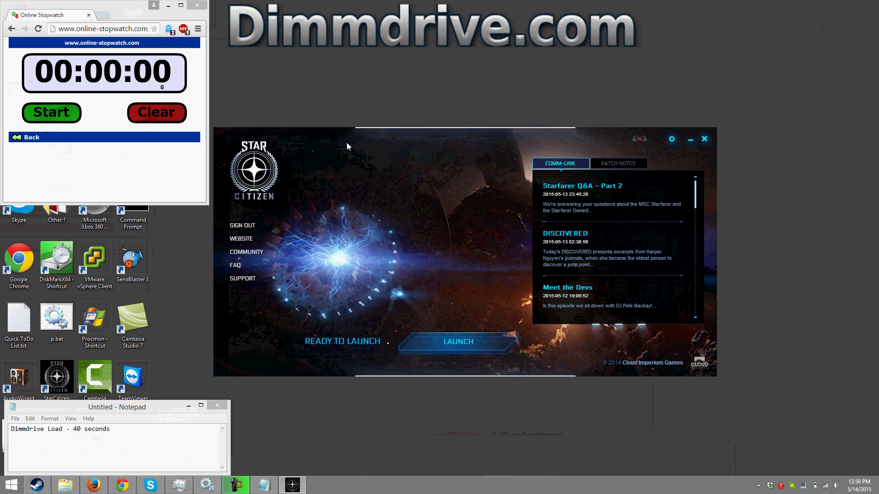
pyautogui.moveTo(347, 147)
pyautogui.mouseDown()
pyautogui.moveTo(357, 152)
pyautogui.moveTo(362, 141)
pyautogui.mouseUp()
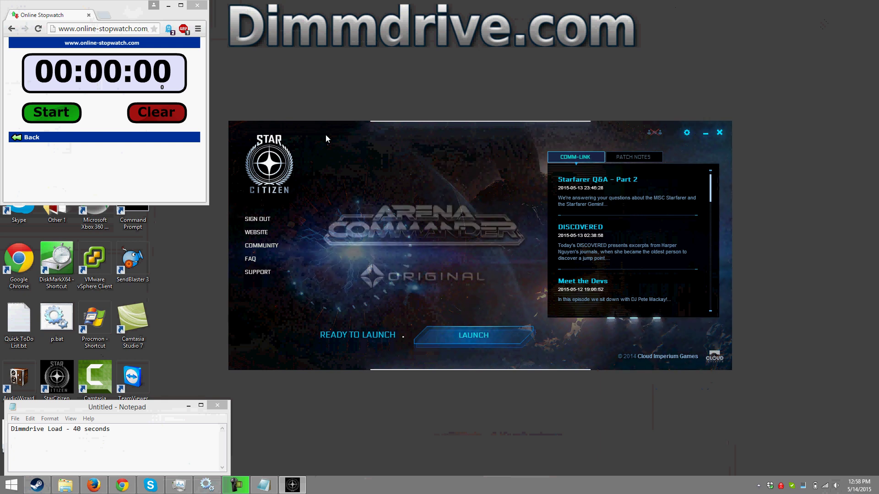
pyautogui.click(444, 342)
# - Time the disk-based load on the stopwatch, pausing it at 00:01:15 once the hangar loads
pyautogui.click(50, 114)
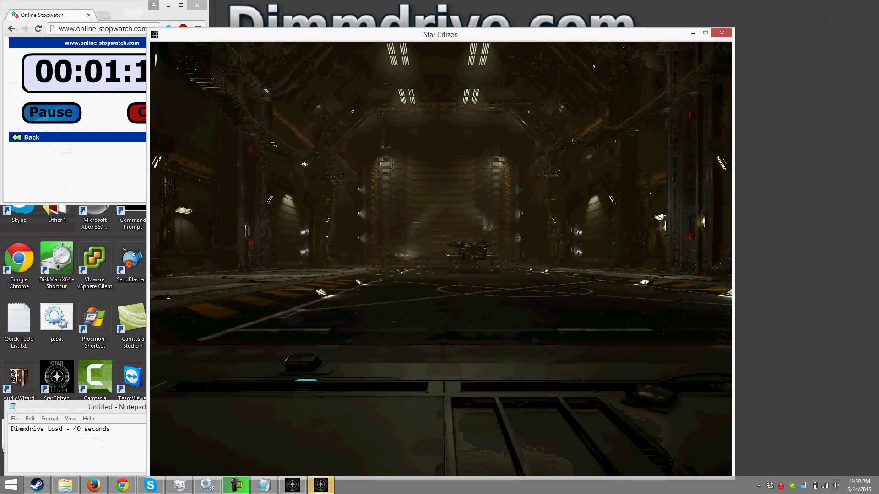
pyautogui.press('Up')
pyautogui.press('Up')
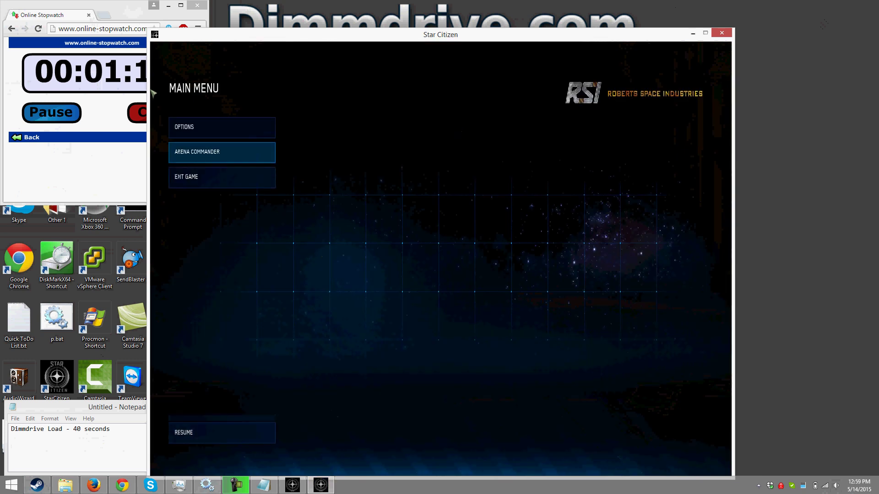
pyautogui.press('`')
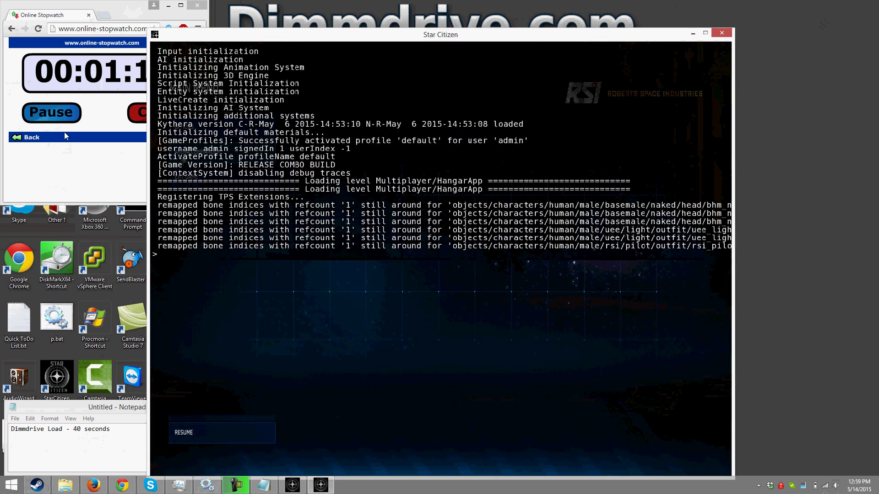
pyautogui.click(57, 114)
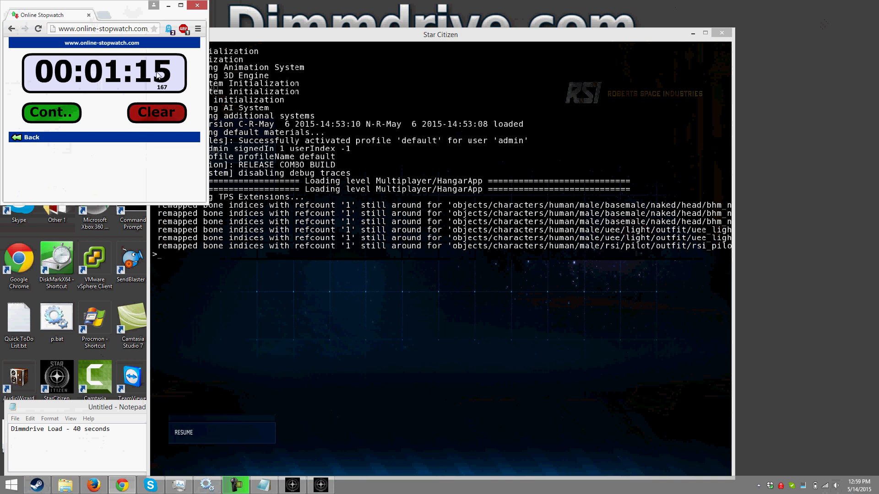
pyautogui.click(117, 436)
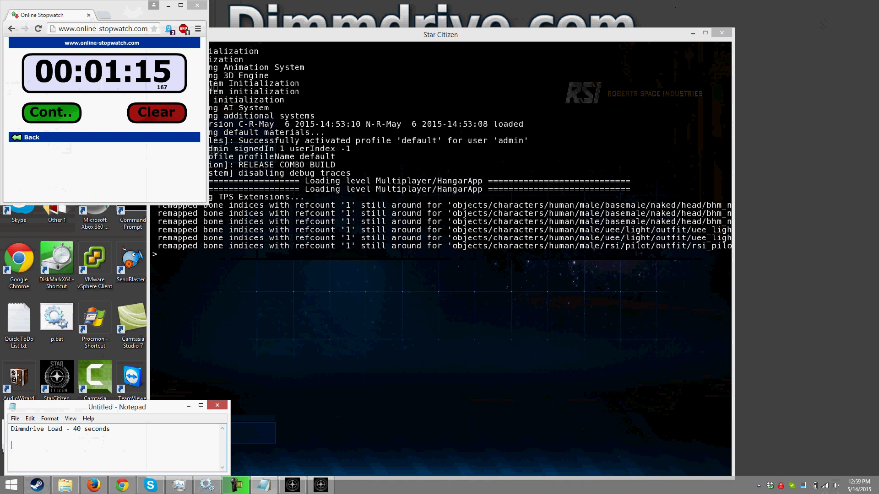
# - Add 'Normal SC Load - 73 seconds' and 'Initial Load Reduction : 33 seconds' as new lines
pyautogui.press('Return')
pyautogui.press('Return')
pyautogui.write('Normal SC')
pyautogui.write(' Load -')
pyautogui.write(' 1')
pyautogui.press('BackSpace')
pyautogui.write('73 seconds')
pyautogui.write('Initial Load Re')
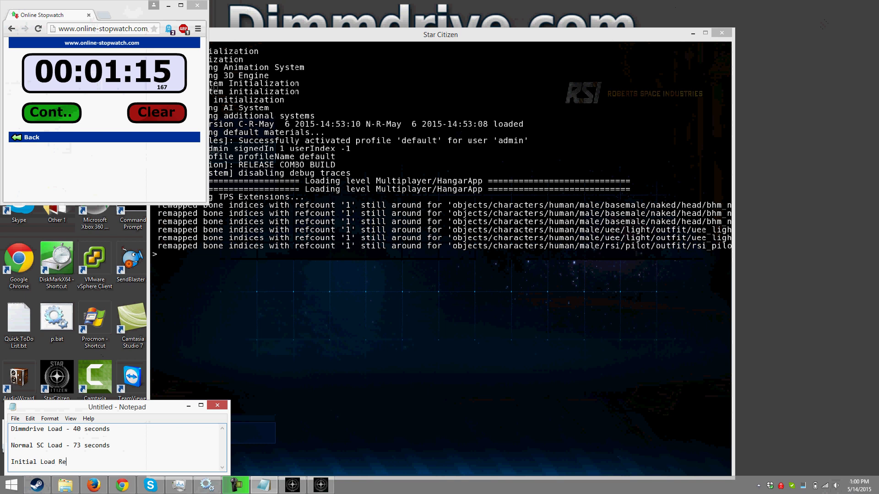
pyautogui.write('duction :  33 seconds')
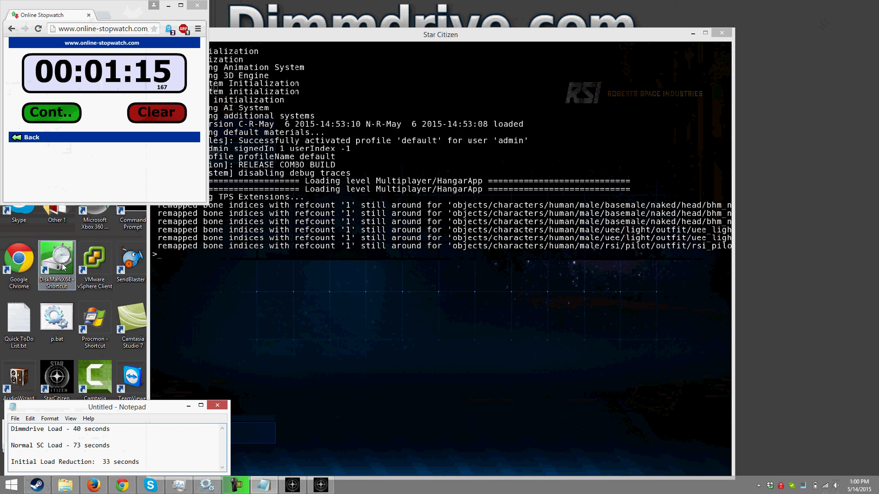
# - Close the Star Citizen launcher
pyautogui.click(532, 35)
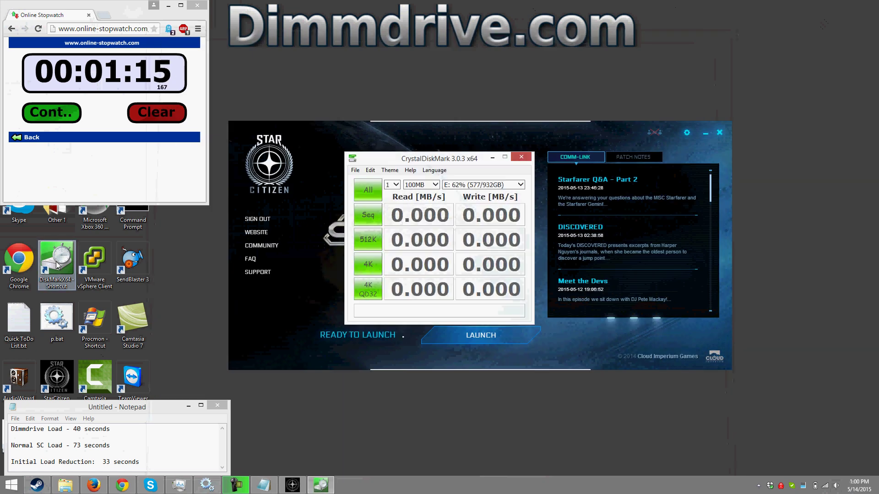
pyautogui.click(720, 133)
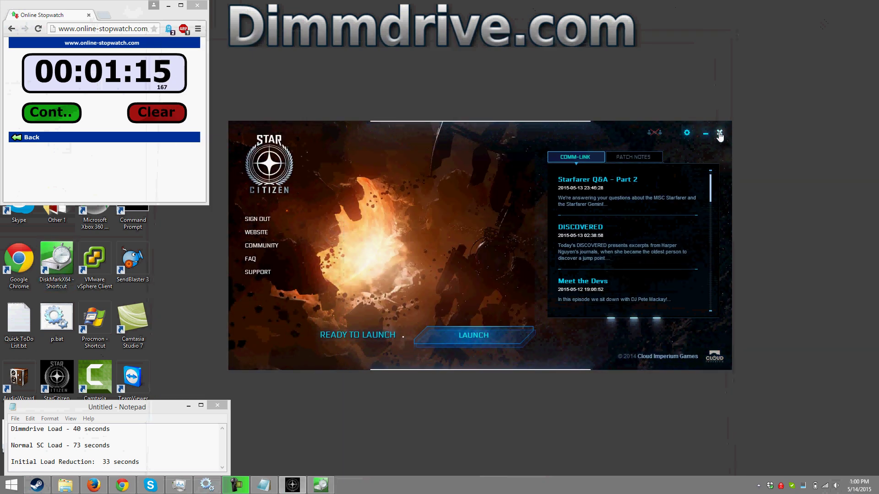
pyautogui.click(719, 134)
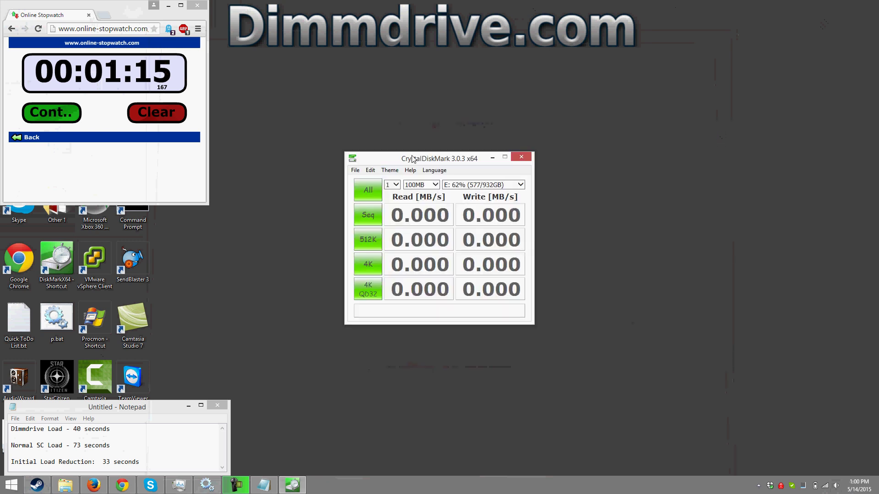
# - Select drive E: in CrystalDiskMark and start the sequential benchmark
pyautogui.moveTo(412, 159); pyautogui.dragTo(315, 97)
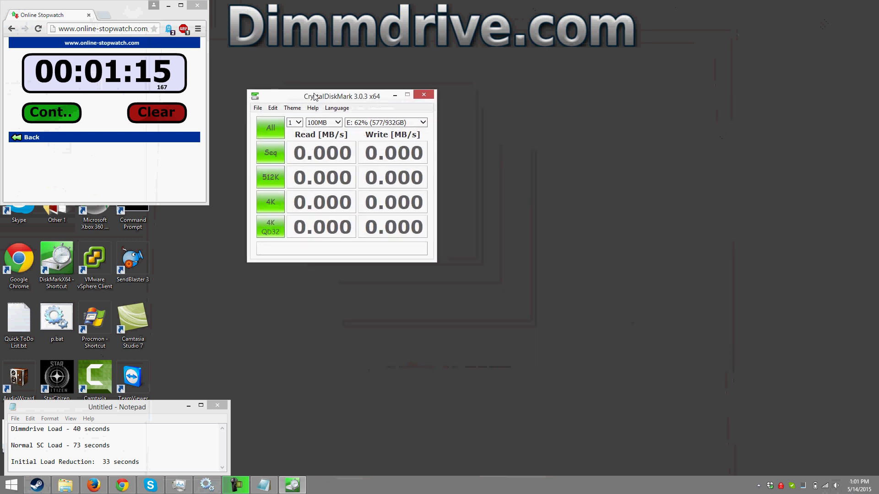
pyautogui.click(361, 125)
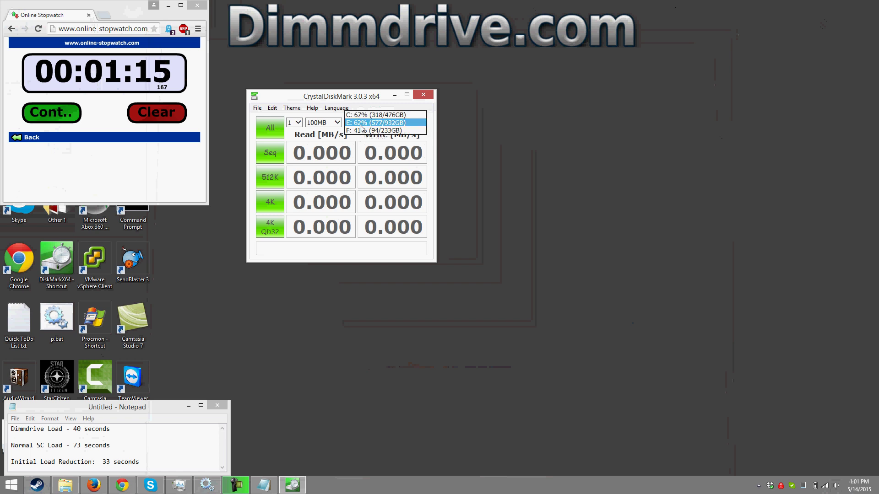
pyautogui.click(364, 124)
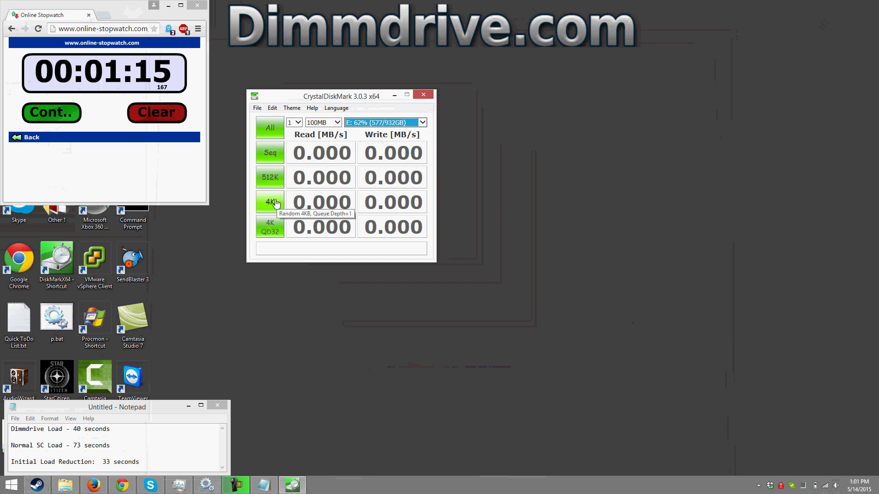
pyautogui.click(270, 154)
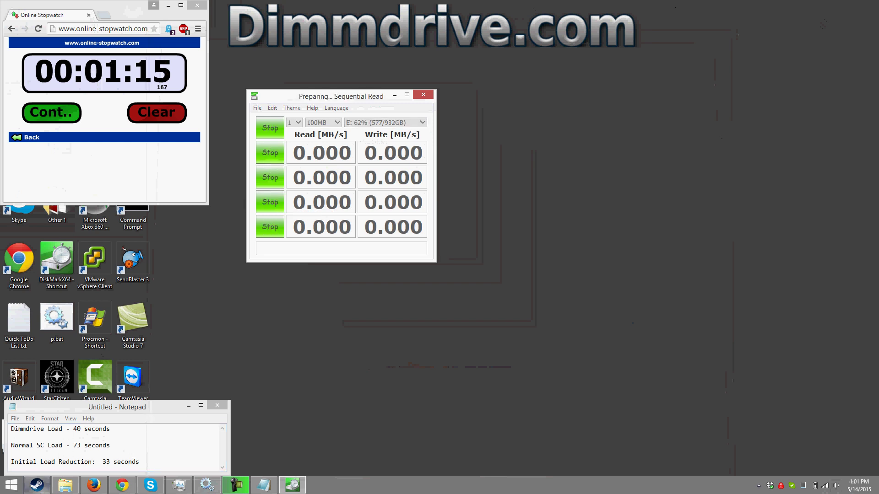
pyautogui.moveTo(38, 491)
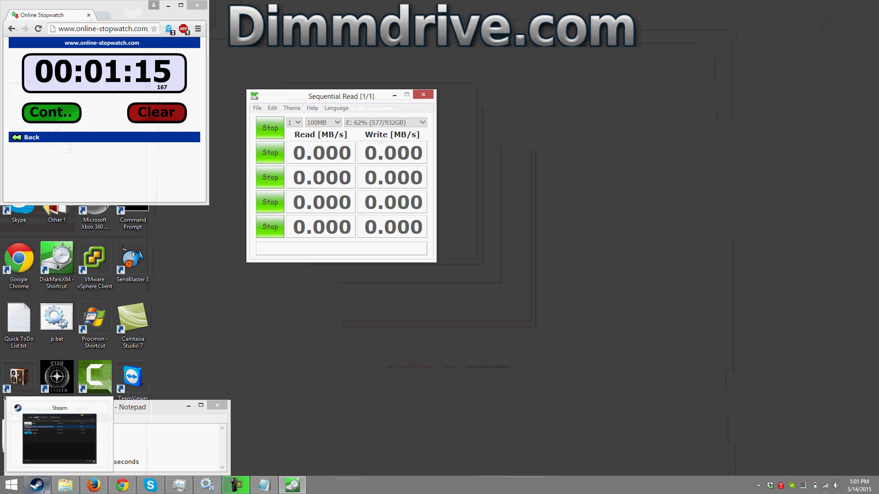
# - Launch Dimmdrive from the Steam library and dismiss its About box
pyautogui.click(39, 490)
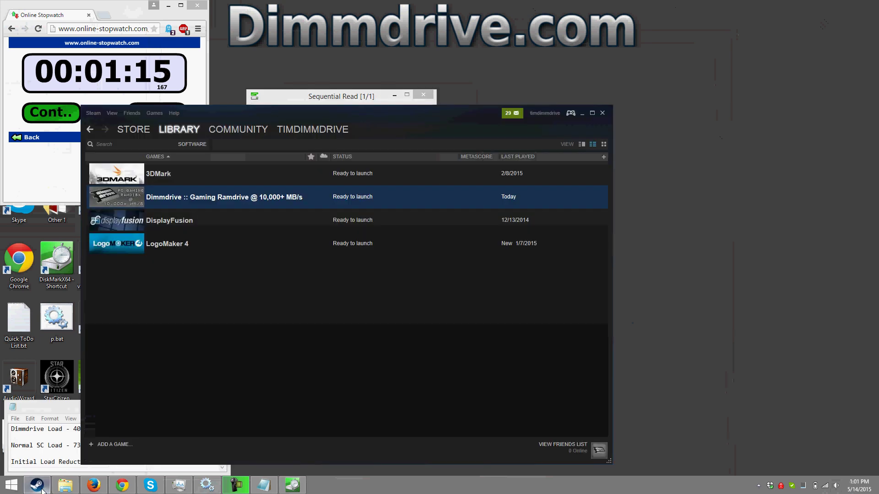
pyautogui.rightClick(228, 194)
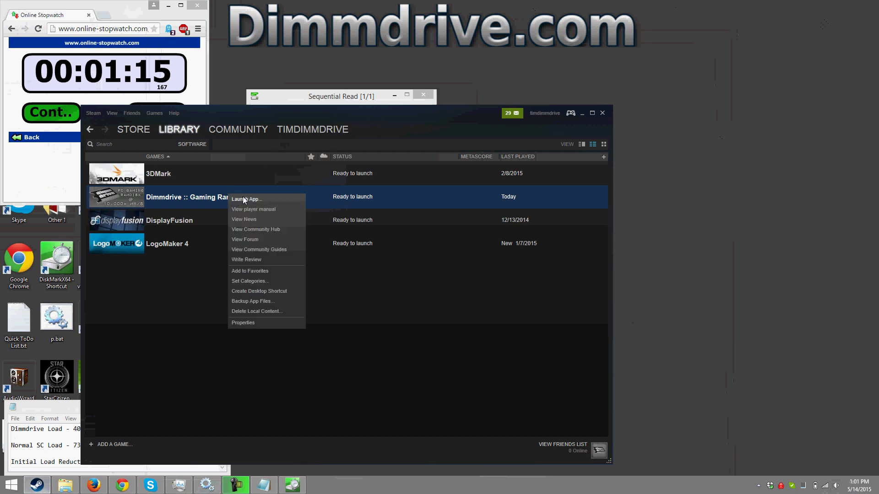
pyautogui.click(250, 200)
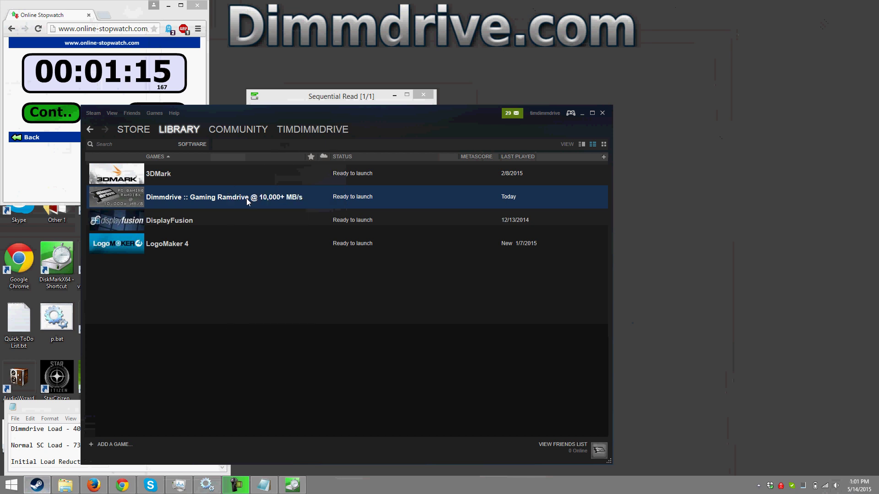
pyautogui.click(582, 114)
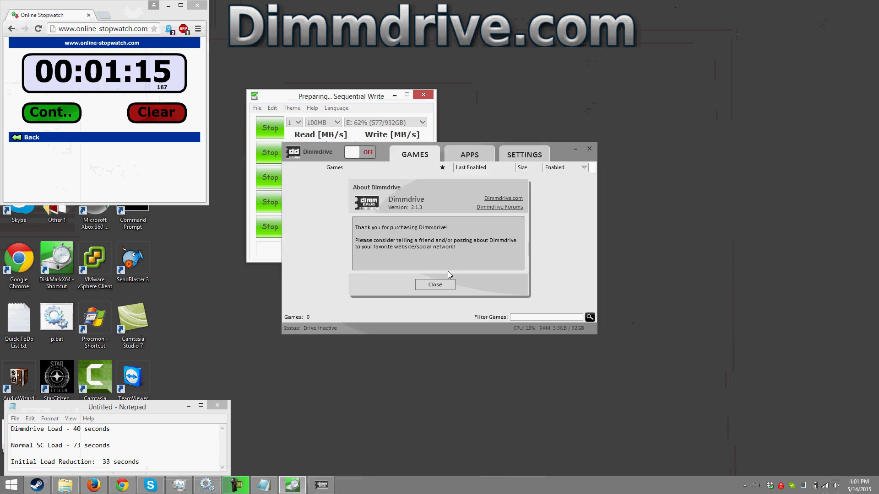
pyautogui.click(435, 285)
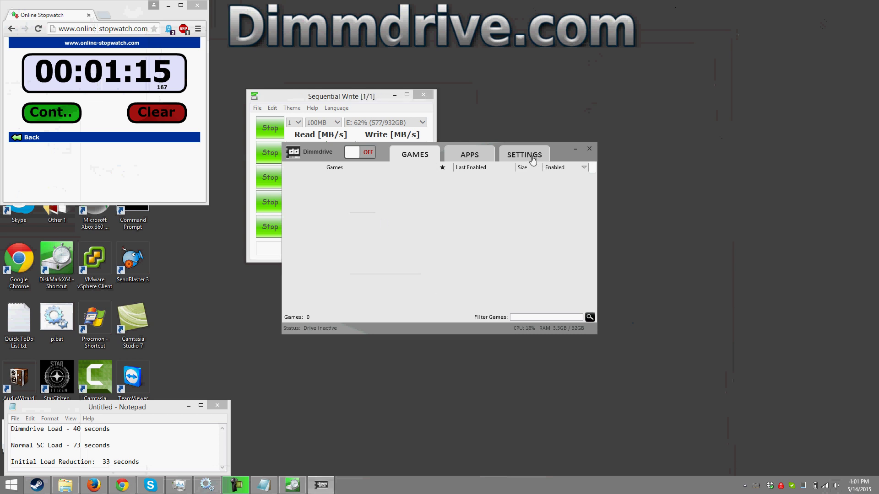
# - Show Dimmdrive's apps list and toggle StarCitizen on, then back off
pyautogui.click(529, 159)
pyautogui.click(479, 160)
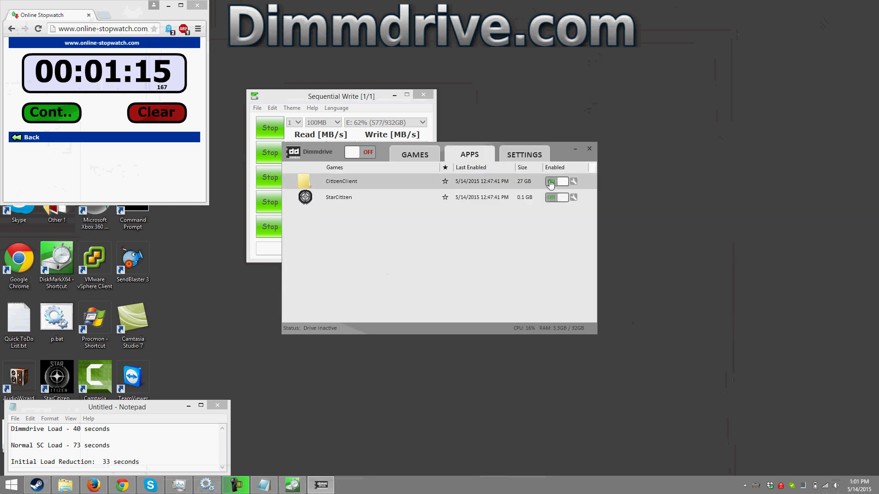
pyautogui.click(551, 198)
pyautogui.click(552, 199)
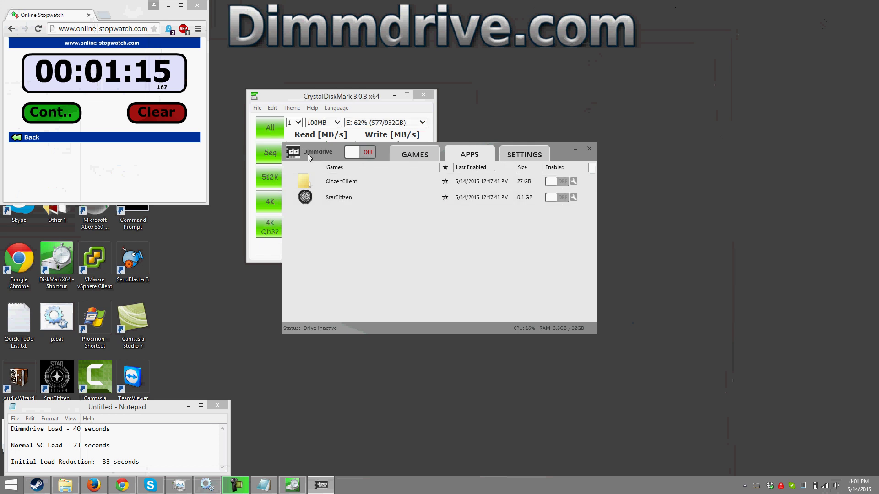
# - Switch Dimmdrive's RAM drive ON and open a second CrystalDiskMark window, arranging the windows
pyautogui.moveTo(321, 151); pyautogui.dragTo(542, 164)
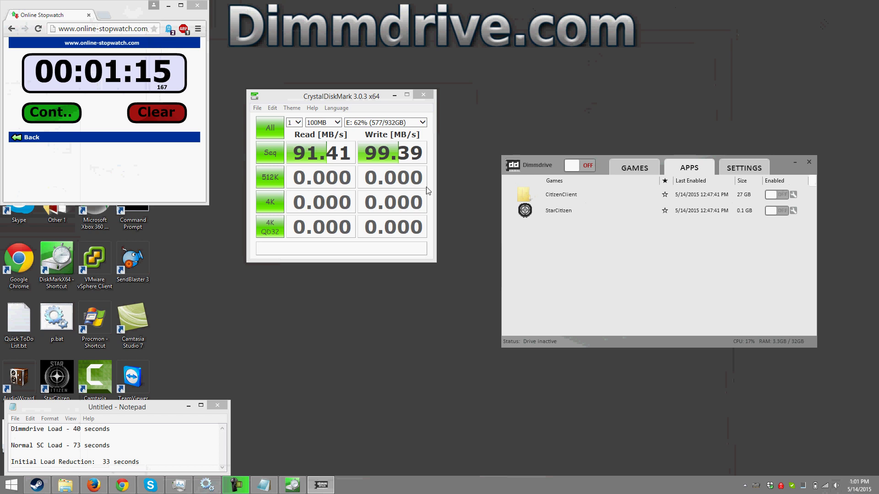
pyautogui.click(584, 168)
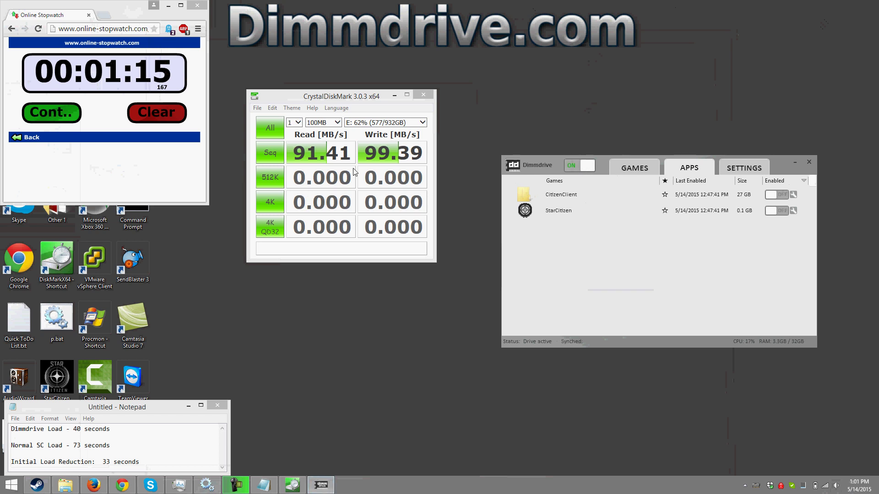
pyautogui.doubleClick(62, 267)
pyautogui.moveTo(460, 161); pyautogui.dragTo(703, 86)
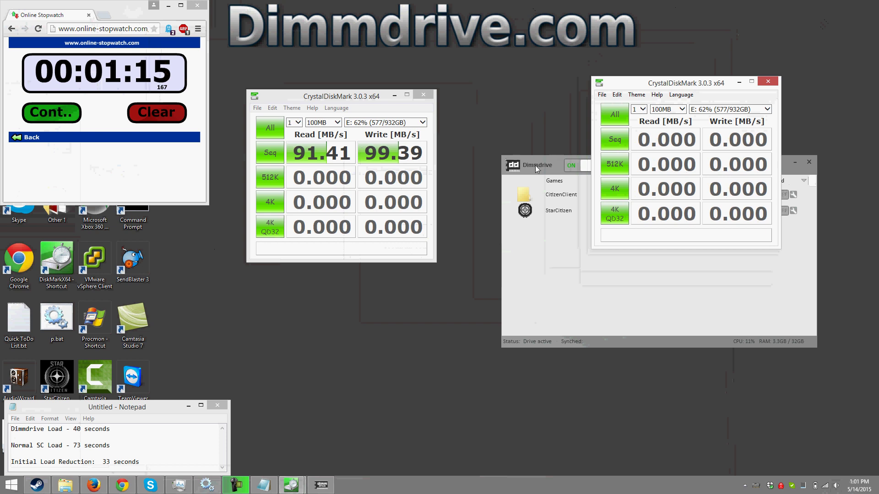
pyautogui.moveTo(534, 166); pyautogui.dragTo(559, 92)
pyautogui.moveTo(702, 74); pyautogui.dragTo(679, 174)
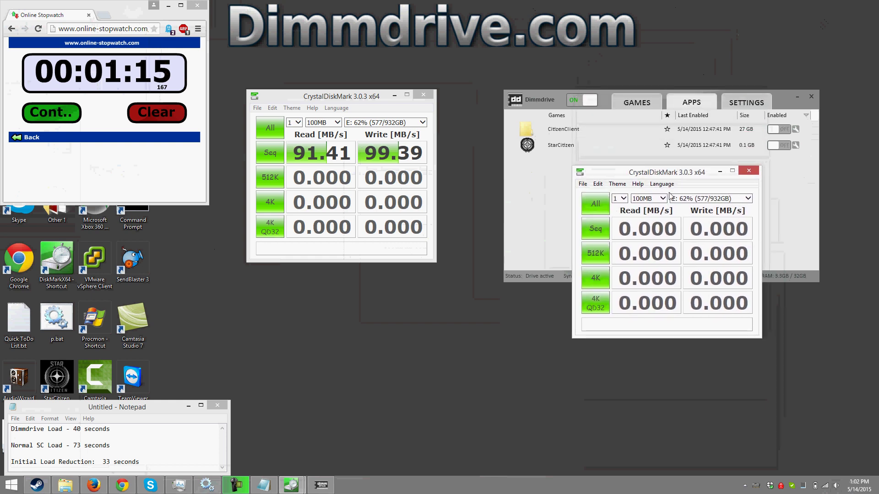
# - Target the Z: 0% (0/28GB) drive in the second CrystalDiskMark and show Dimmdrive's apps list
pyautogui.click(692, 200)
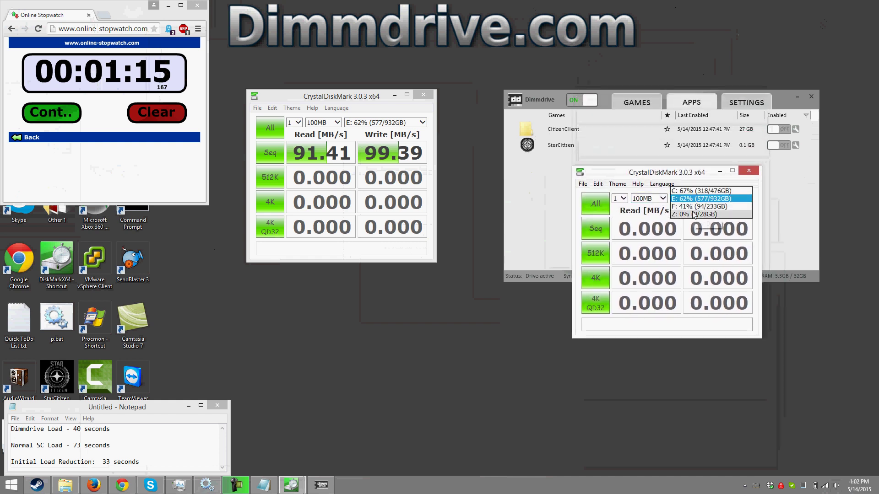
pyautogui.click(694, 215)
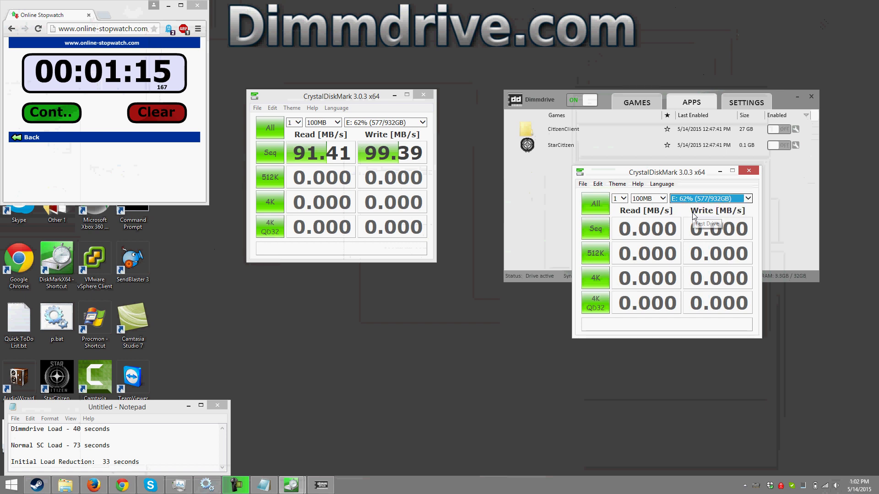
pyautogui.click(564, 133)
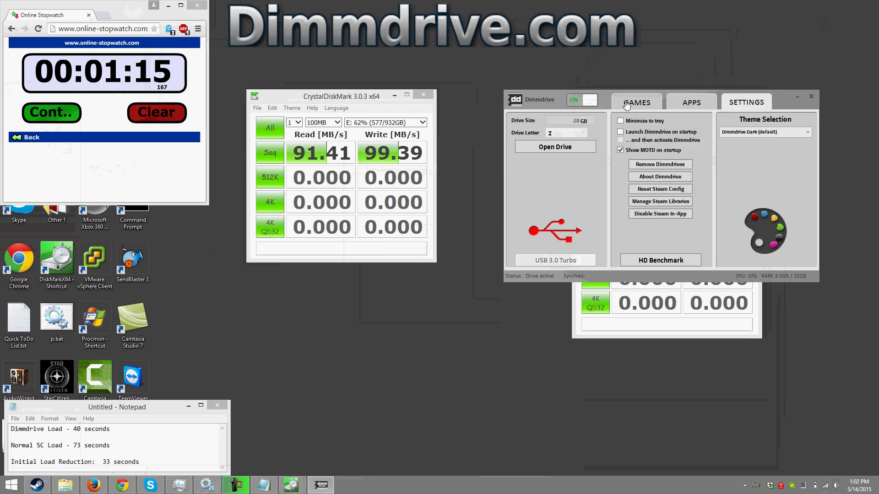
pyautogui.click(627, 105)
pyautogui.click(694, 107)
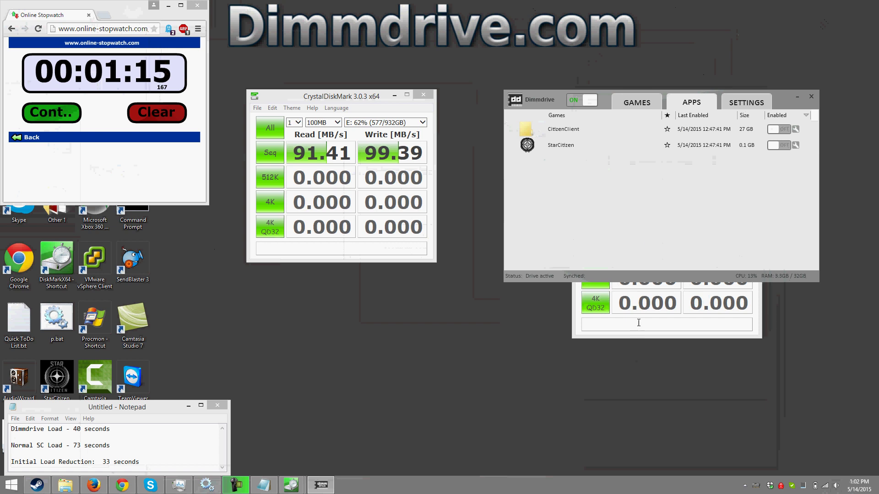
pyautogui.click(577, 336)
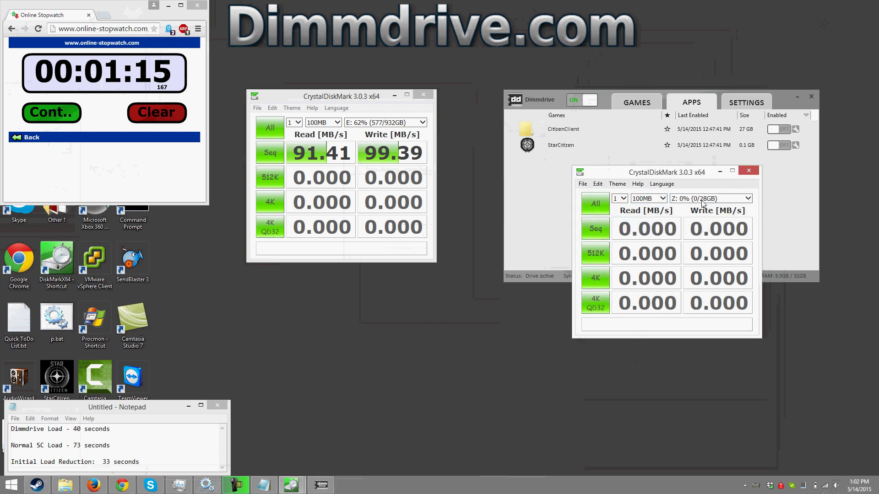
# - Run the sequential test on Z:, reaching 3856 MB/s read and 7599 MB/s write
pyautogui.click(594, 233)
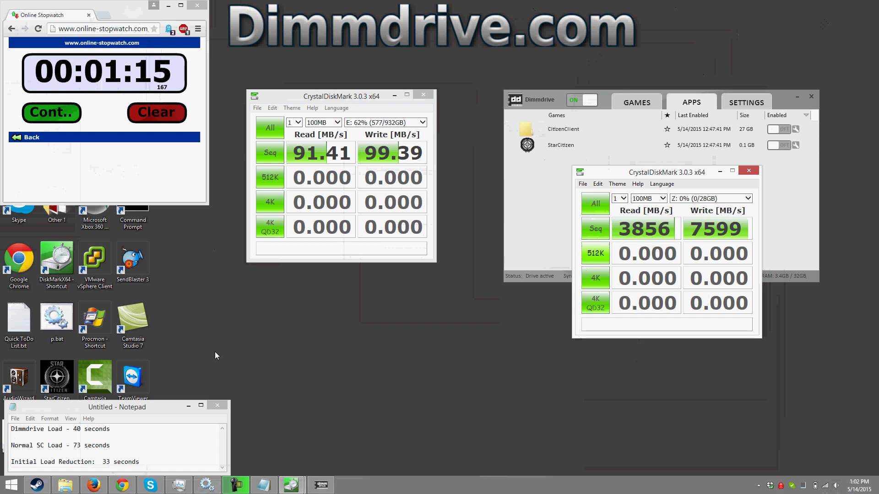
# - Center the Notepad window, highlight the 40 and 73 second figures, and make it taller
pyautogui.moveTo(171, 408); pyautogui.dragTo(415, 292)
pyautogui.moveTo(306, 309); pyautogui.dragTo(376, 313)
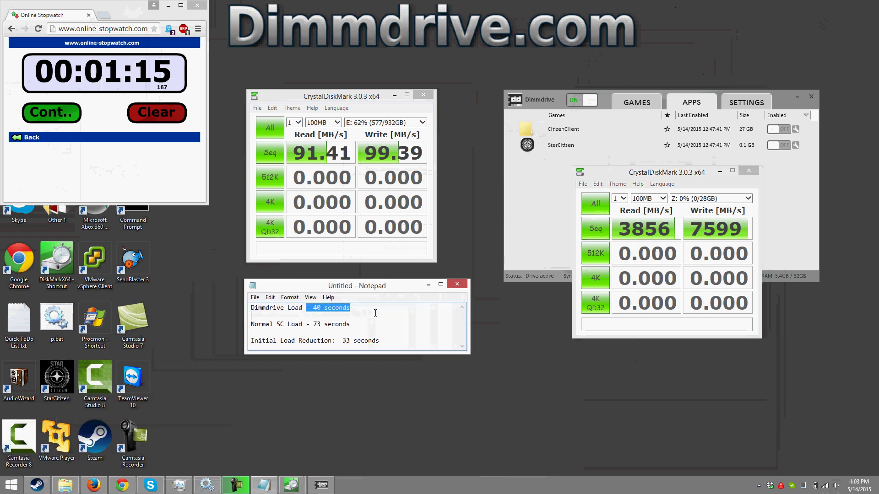
pyautogui.moveTo(309, 324); pyautogui.dragTo(384, 325)
pyautogui.moveTo(397, 354); pyautogui.dragTo(407, 440)
pyautogui.click(420, 379)
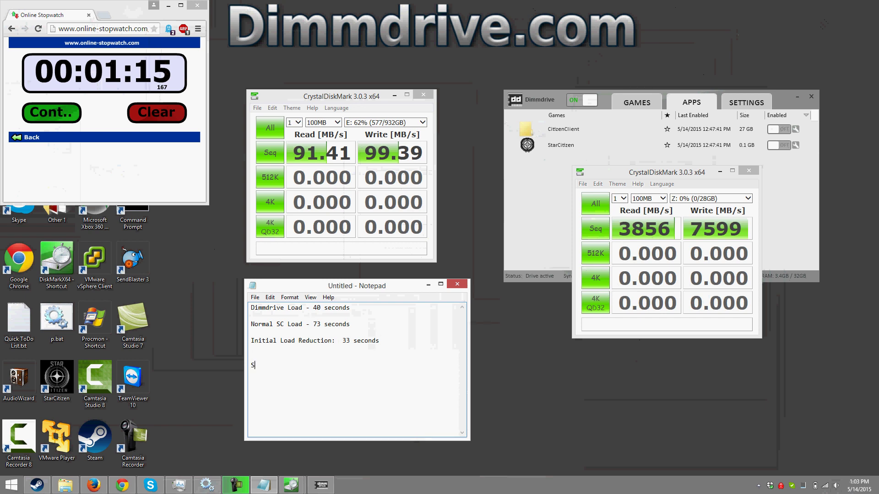
# - Add Test Specs: G751 Laptop, 1TB HD @ 100MB/s, Dimmdrive @ 4,000MB/s - 7,500MB/s @ 1,333mhz Low Power DDR3
pyautogui.write('Test Spec')
pyautogui.write('s:  ')
pyautogui.write('G751 Laptop ')
pyautogui.write('1T')
pyautogui.write('B HD @ ')
pyautogui.write('100')
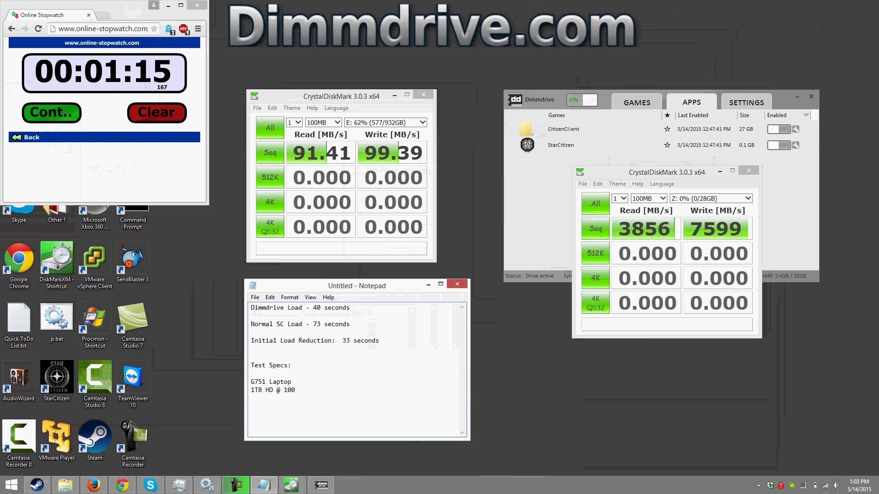
pyautogui.write('MB/s ')
pyautogui.write('Dimmdrive')
pyautogui.write(' @ ')
pyautogui.write('4')
pyautogui.write(',000MB')
pyautogui.write(' - 7,500')
pyautogui.write('MB/s')
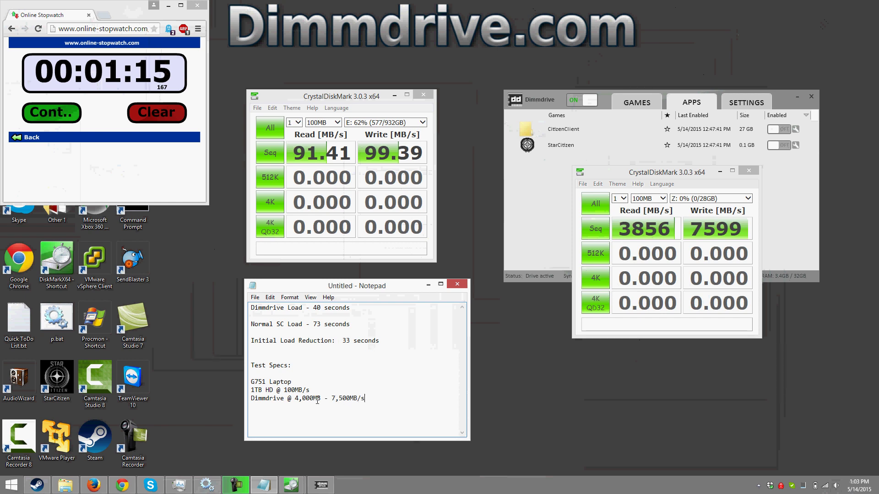
pyautogui.click(322, 400)
pyautogui.write('/s')
pyautogui.click(393, 400)
pyautogui.write('@ 1,333mhz Low Power DDR3')
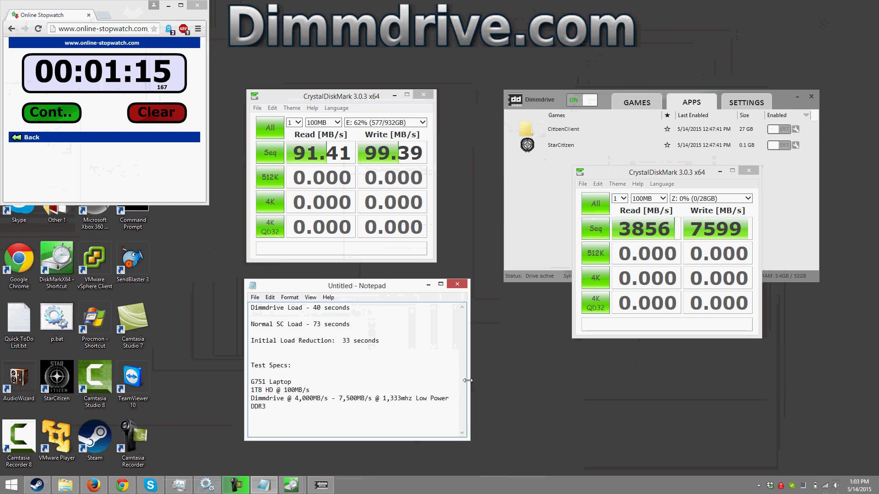
pyautogui.moveTo(471, 386); pyautogui.dragTo(550, 387)
pyautogui.click(383, 398)
pyautogui.write('RAM')
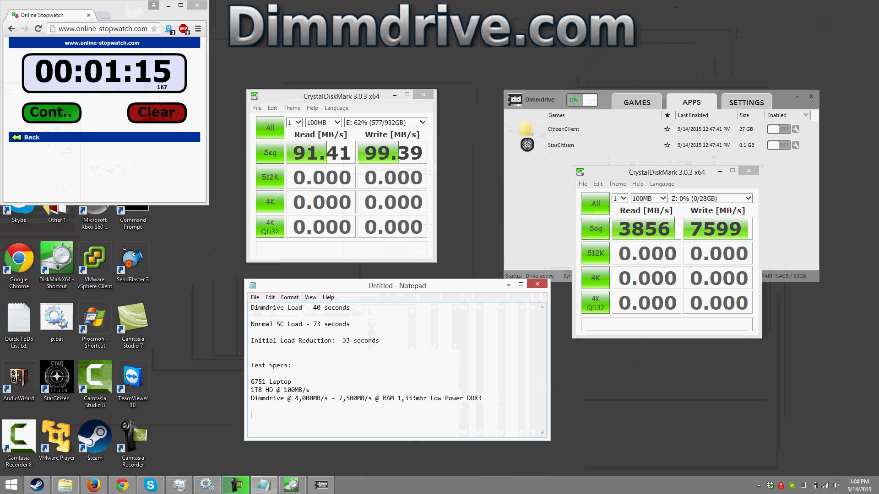
pyautogui.write('http://Dimmdrive.com  -or')
pyautogui.write('Search Dimmdrive on Steam')
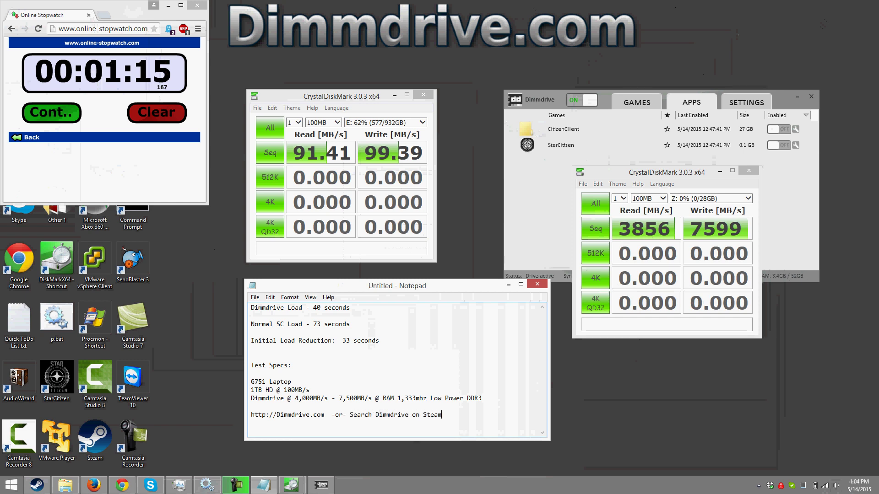